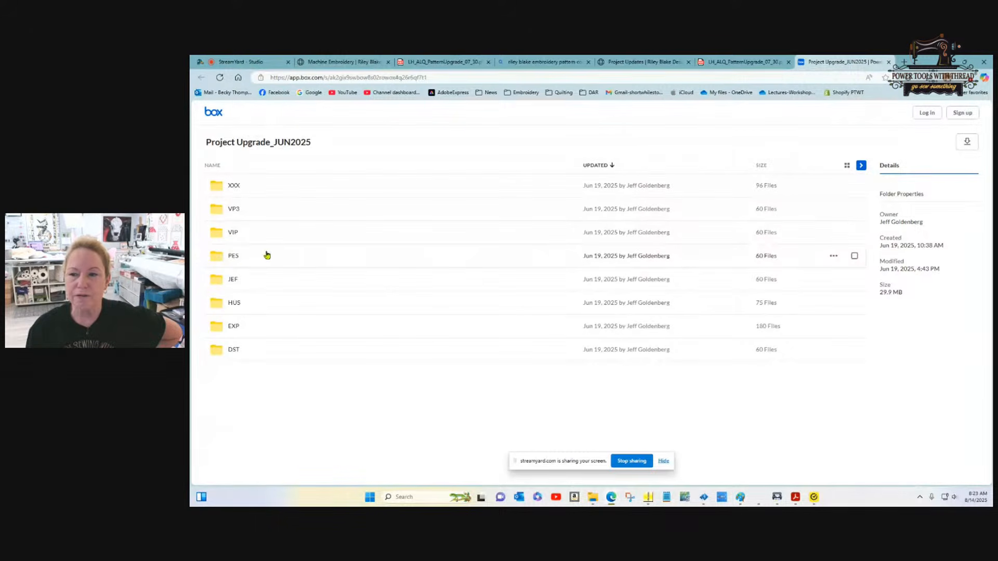
- Open the 6x10 folder inside the PES folder of Project Upgrade_JUN2025 and look through its design files
click(221, 255)
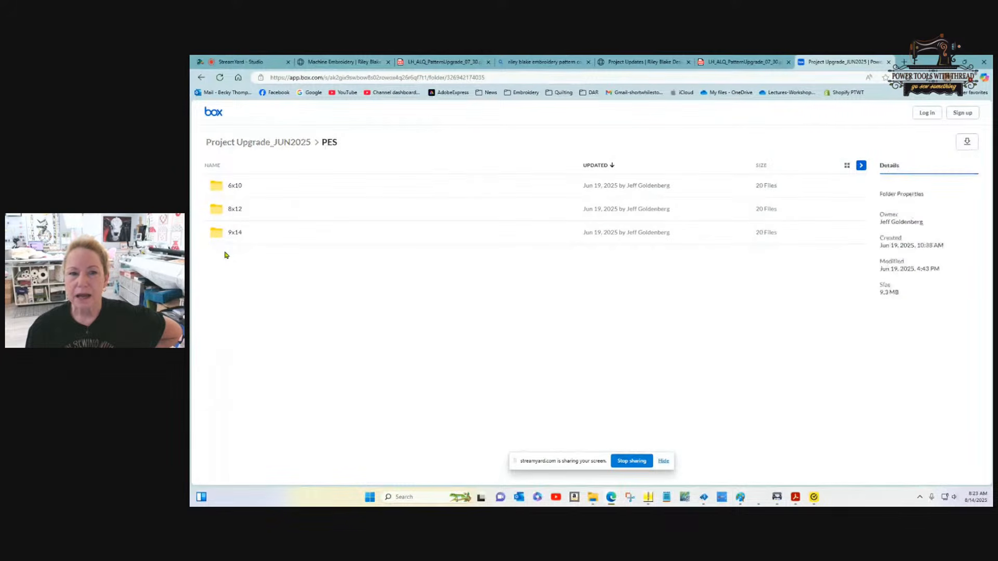
click(238, 186)
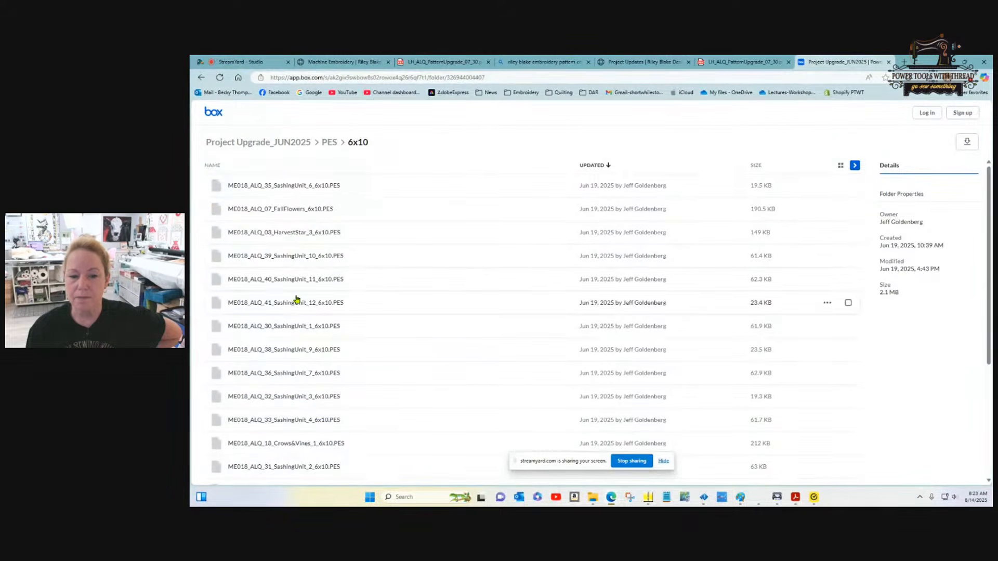
scroll(296, 291, down, 4)
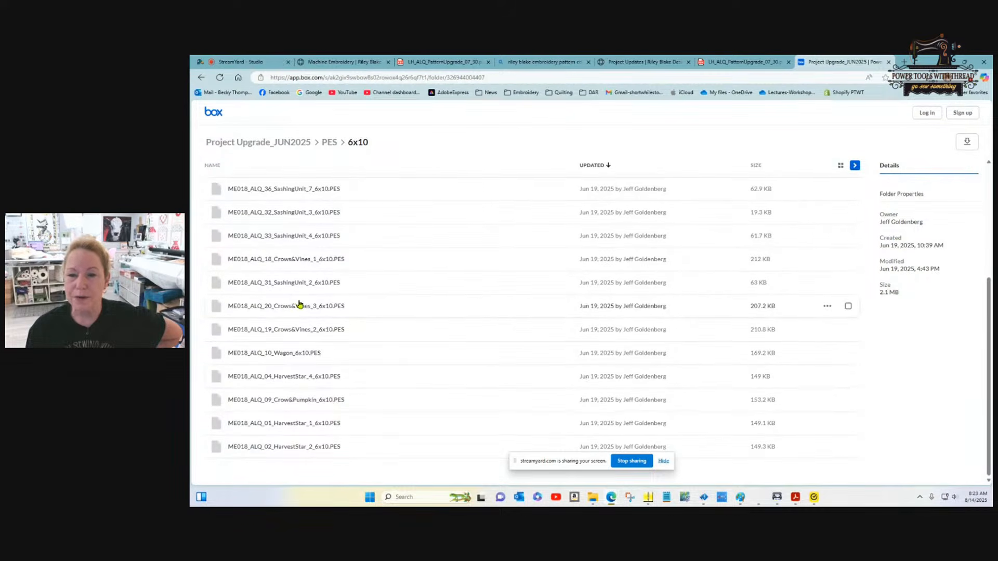
scroll(298, 306, up, 4)
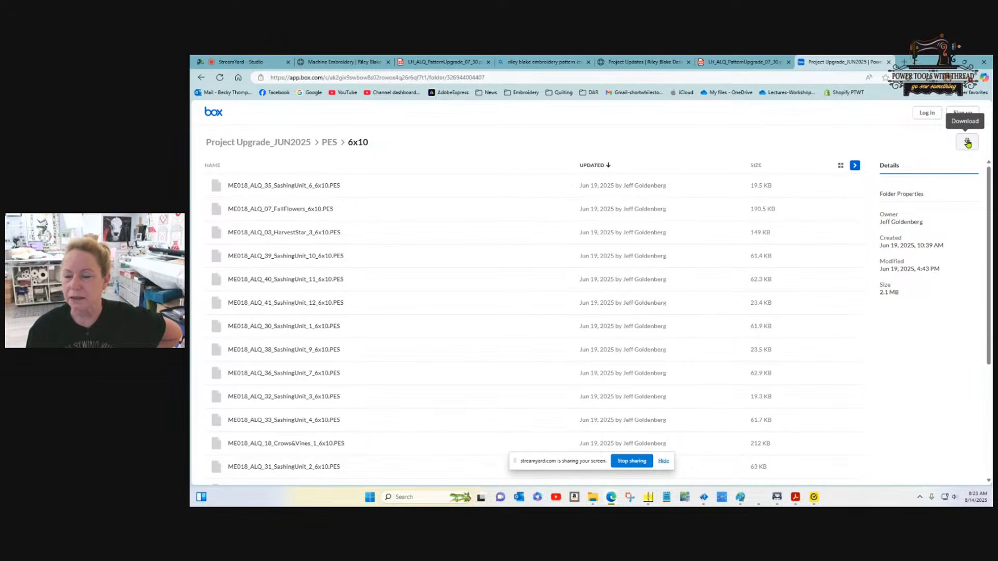
- Download the whole 6x10 folder from Box and show the downloaded 6x10 (1).zip in its location on the computer
click(232, 63)
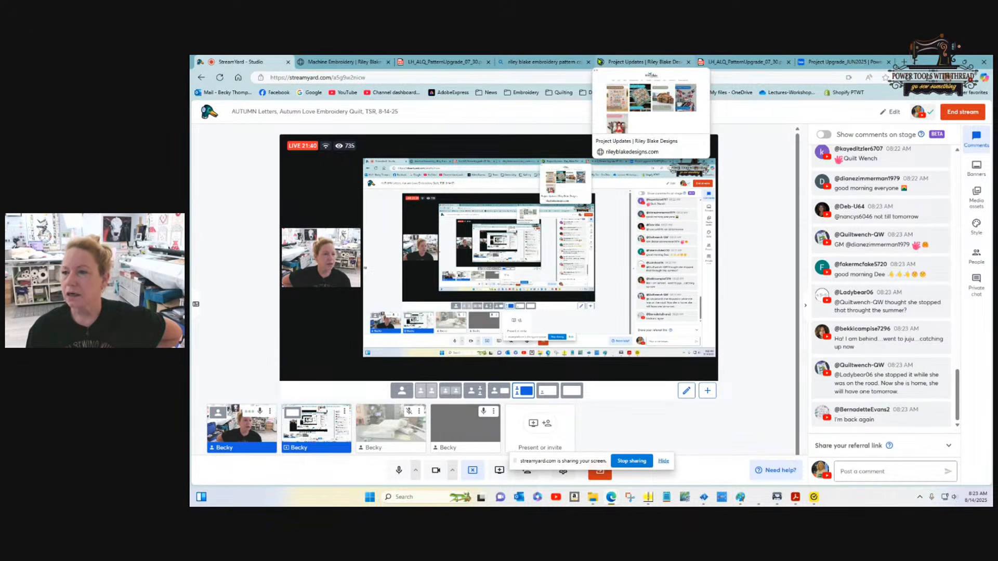
click(836, 63)
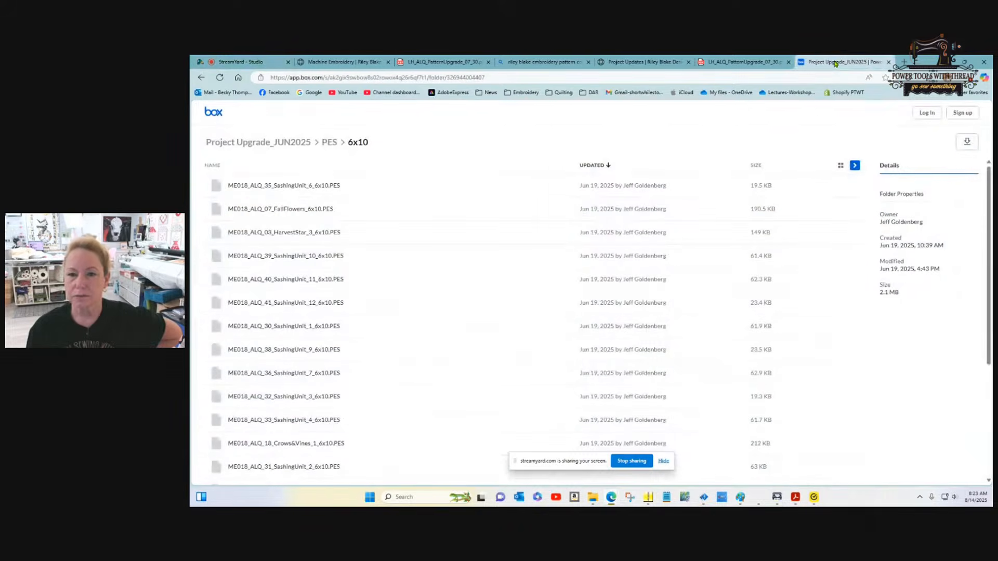
click(967, 143)
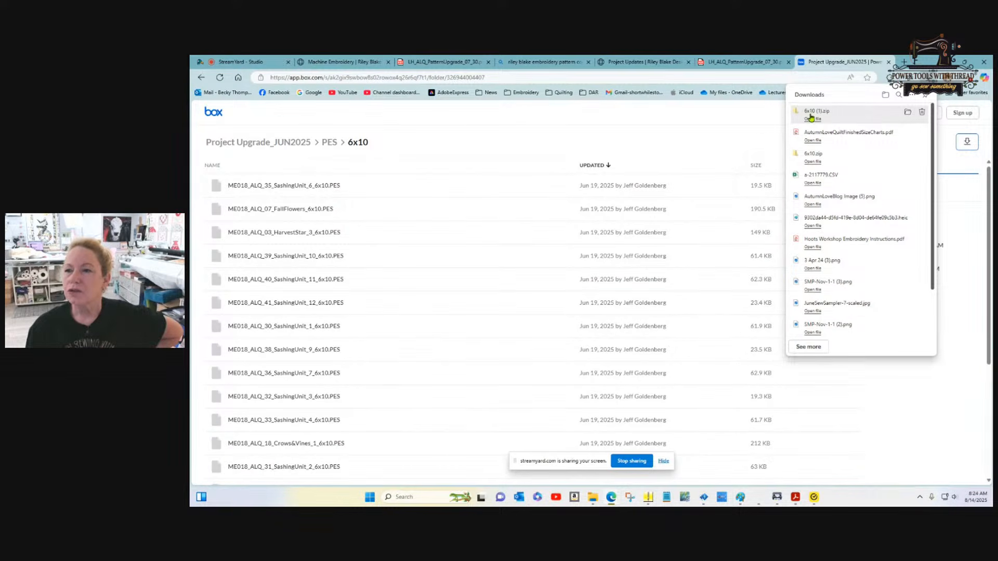
click(907, 113)
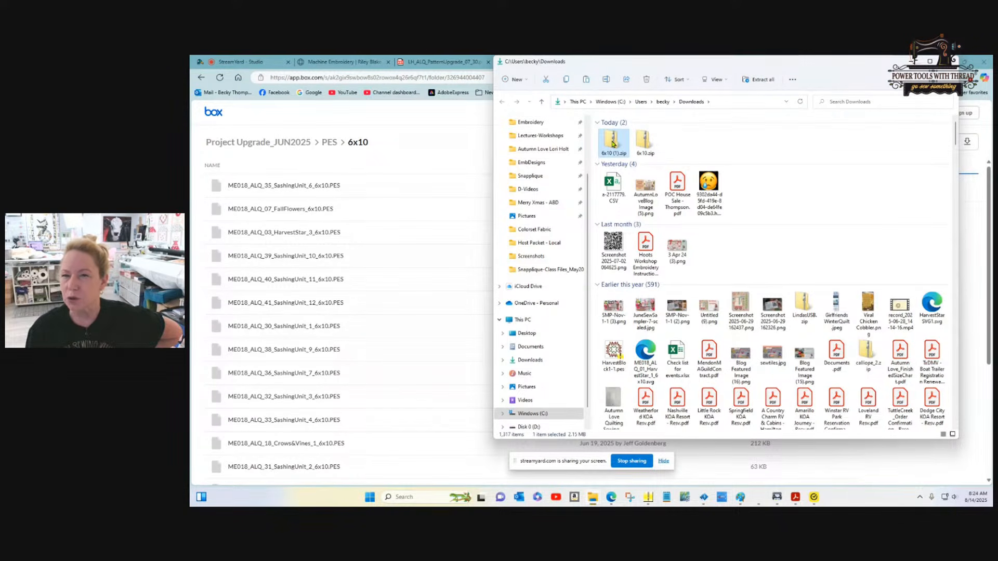
- Try to extract 6x10 (1).zip into the Autumn Love Lori Holt PES 6x10 folder, cancelling the replacement of existing files
click(760, 79)
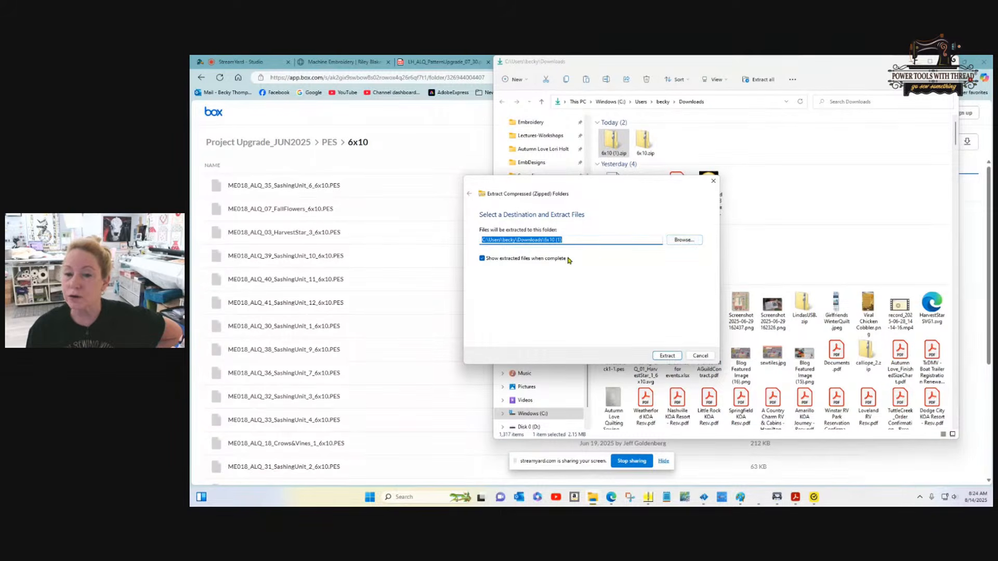
click(683, 241)
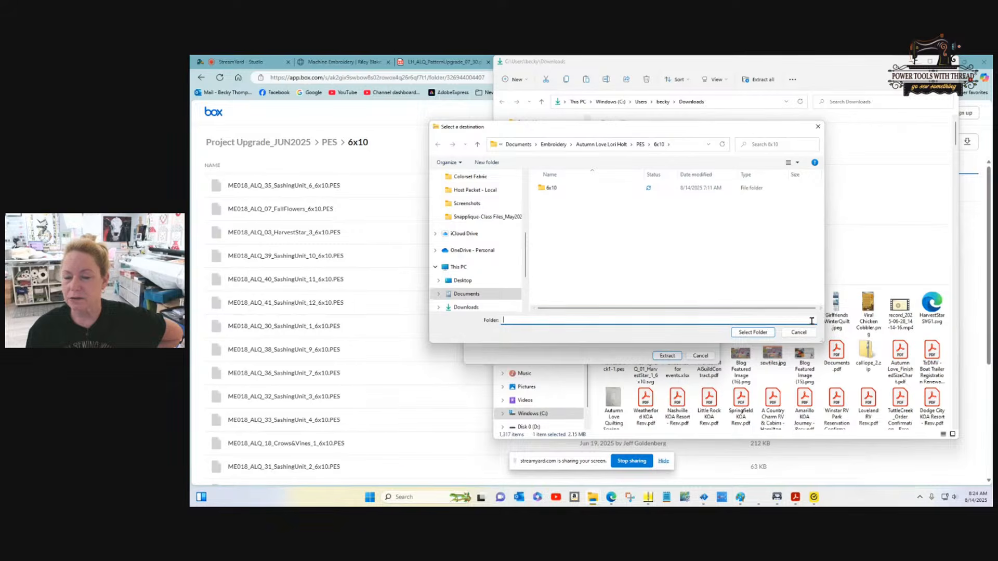
click(753, 332)
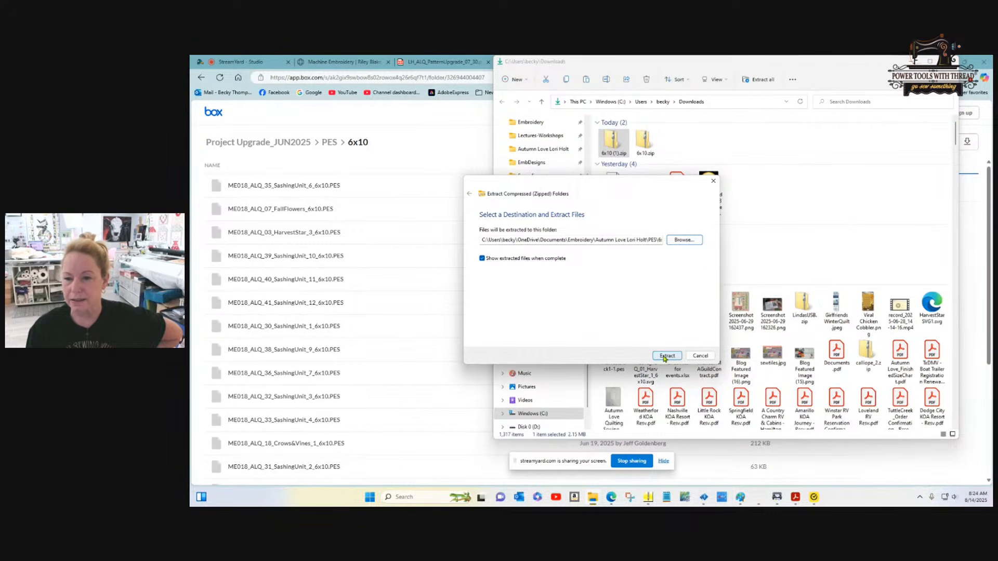
click(667, 357)
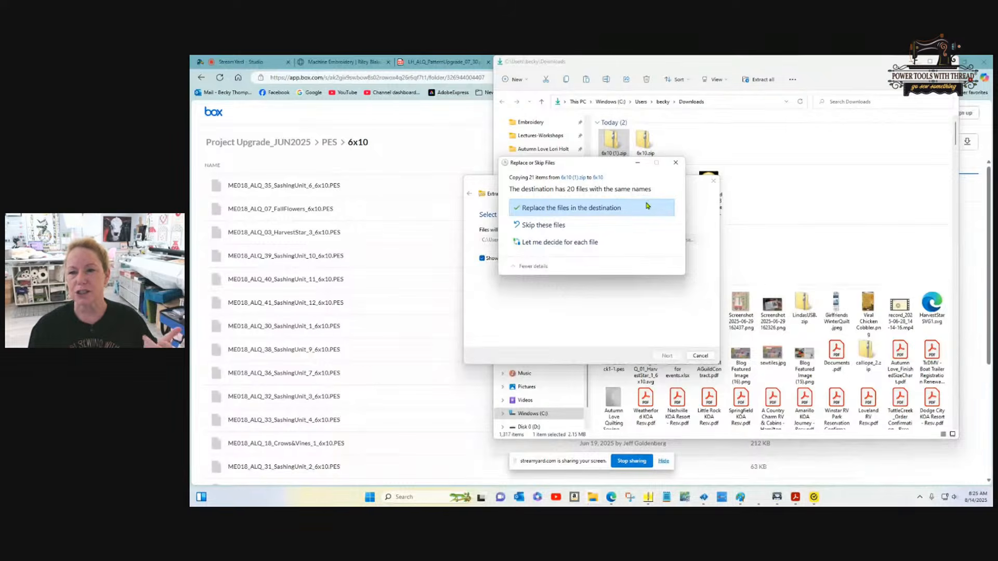
click(676, 164)
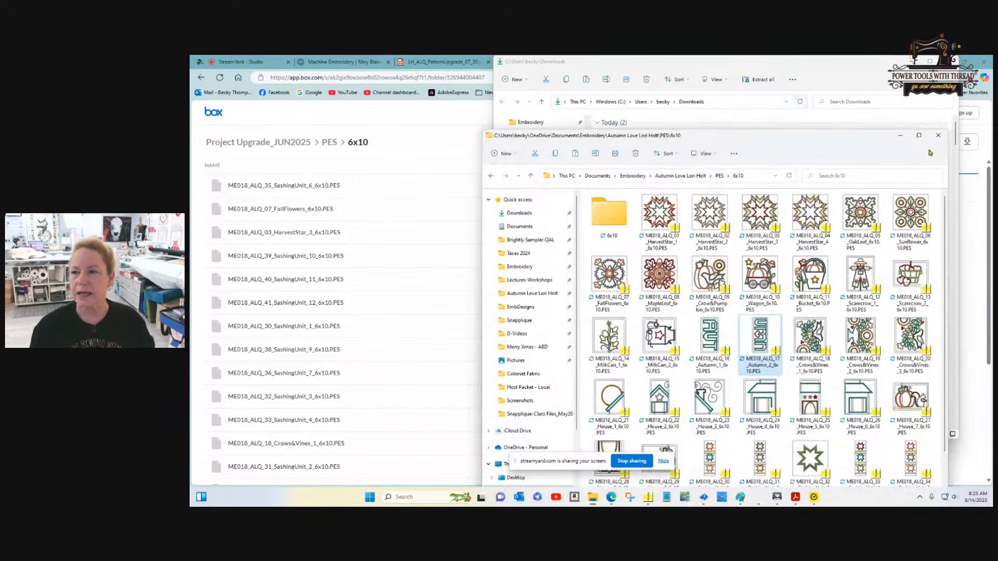
- Copy all the PES files from the nested 6x10 folder inside the Autumn Love Lori Holt 6x10 folder
drag(771, 141, 712, 104)
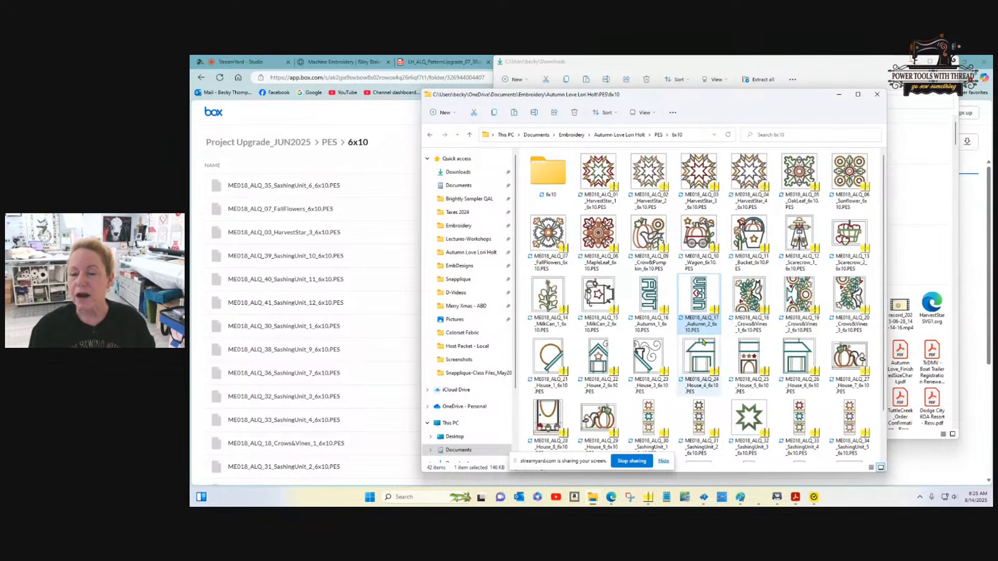
click(674, 266)
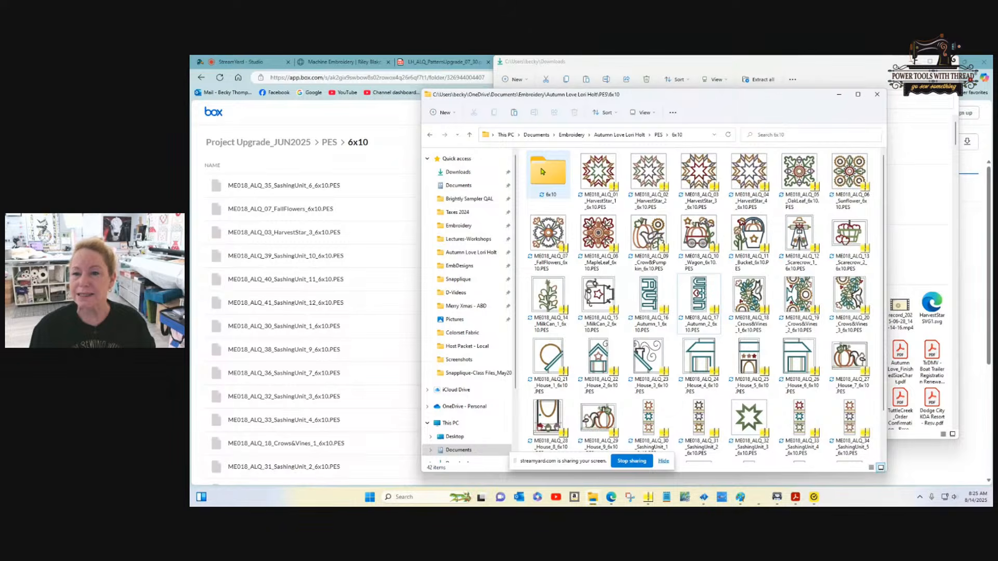
double_click(543, 171)
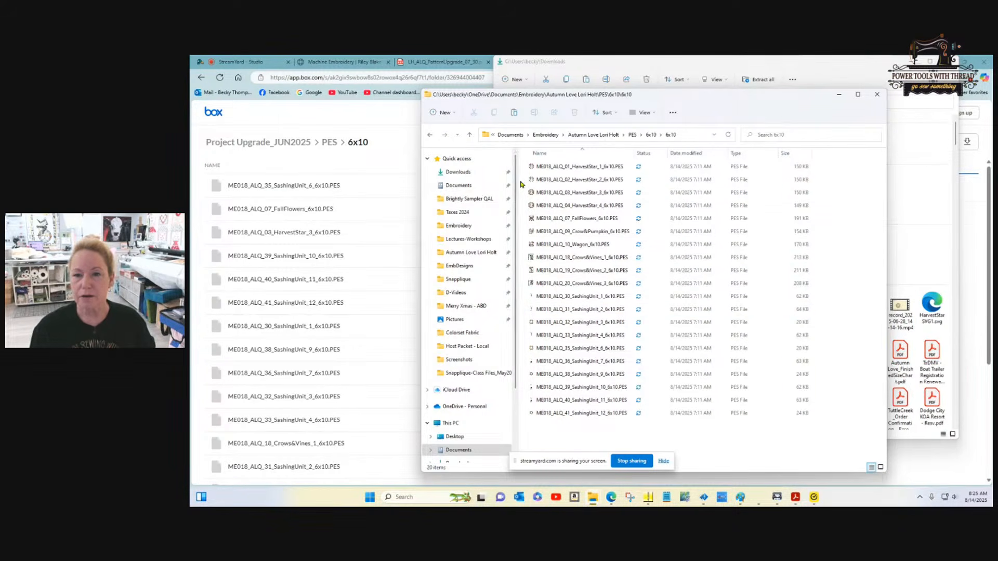
key(ctrl+a)
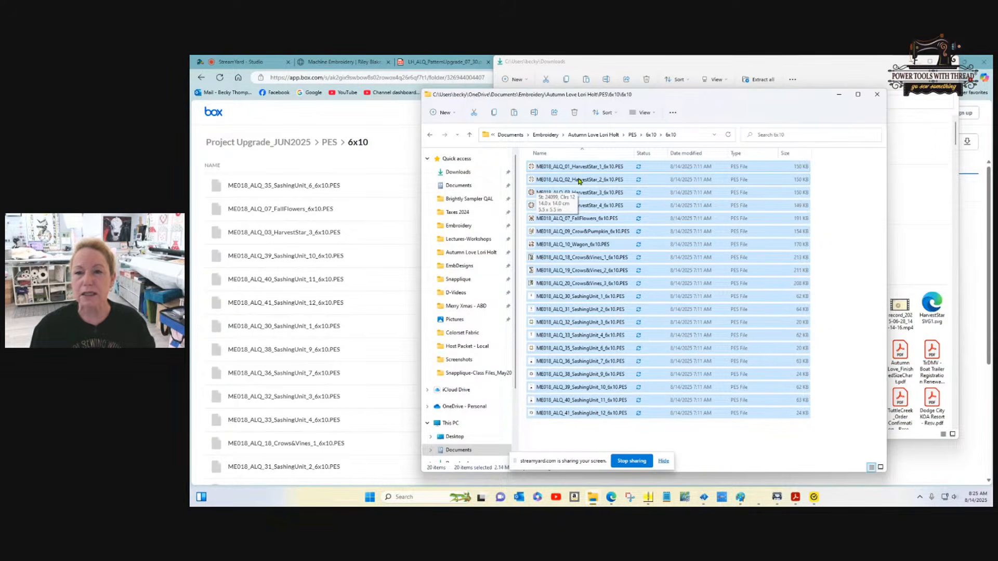
click(495, 112)
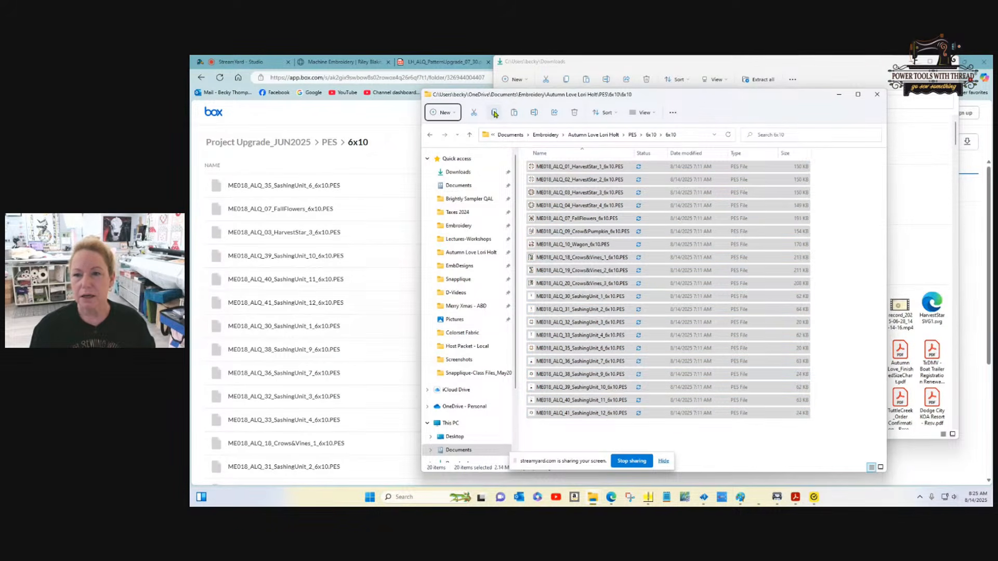
- Paste the copied files into the parent 6x10 folder, replacing the same-named files, and check the folder's designs
click(650, 136)
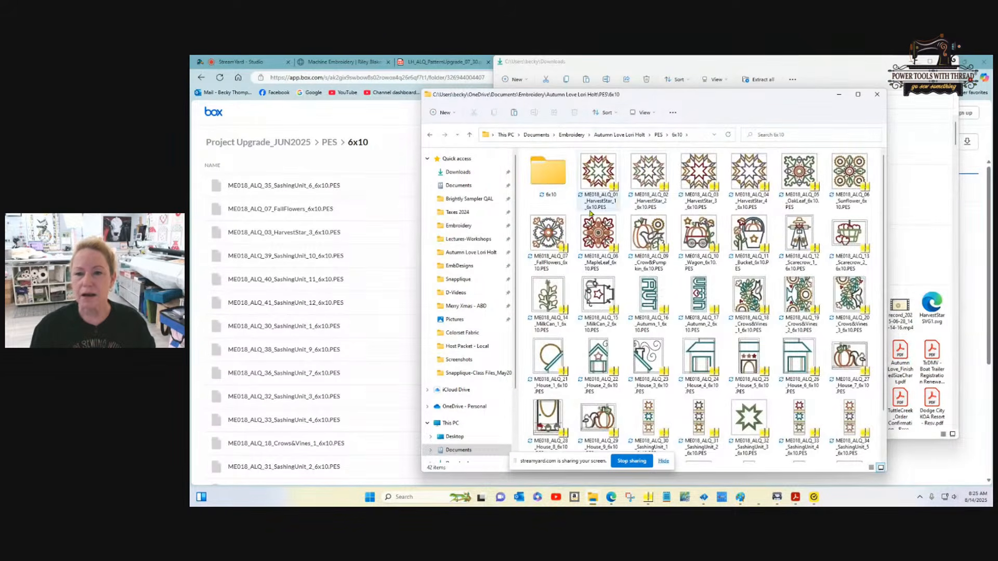
right_click(527, 206)
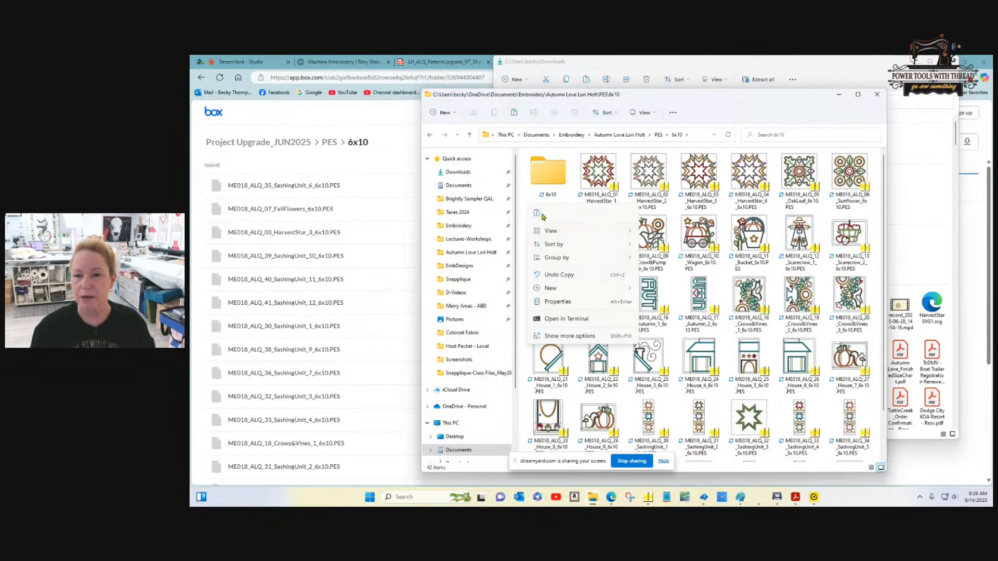
click(543, 216)
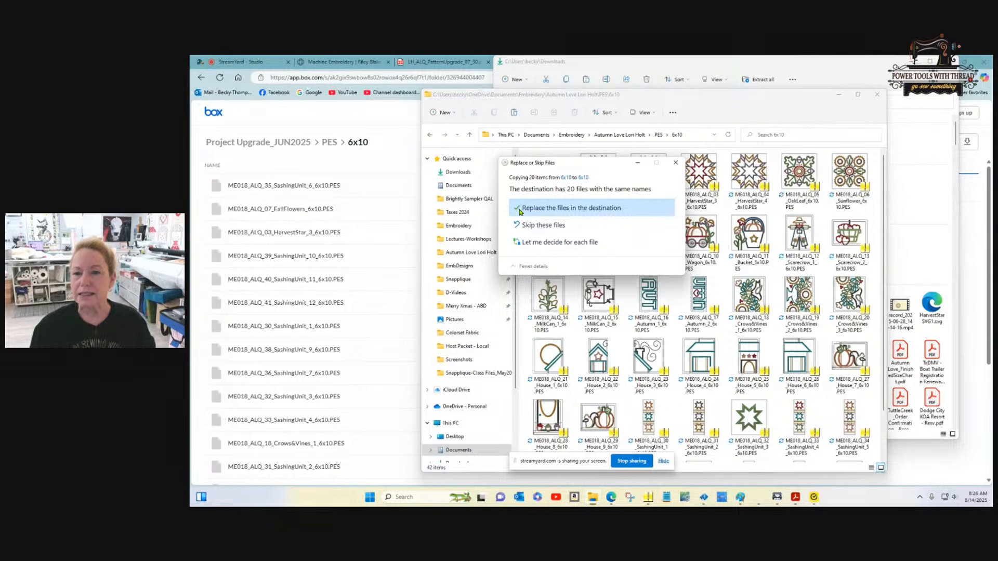
click(627, 208)
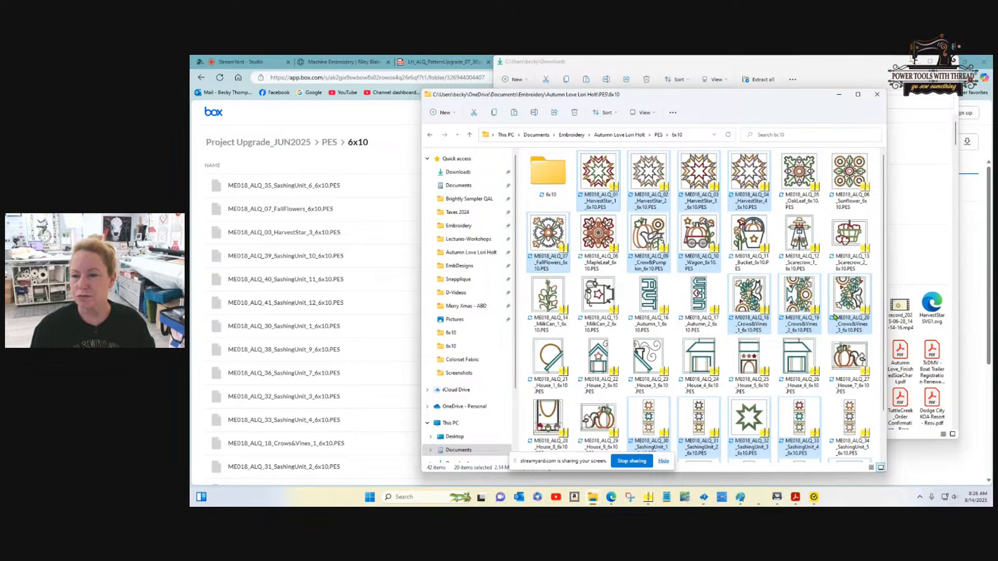
drag(883, 253, 882, 343)
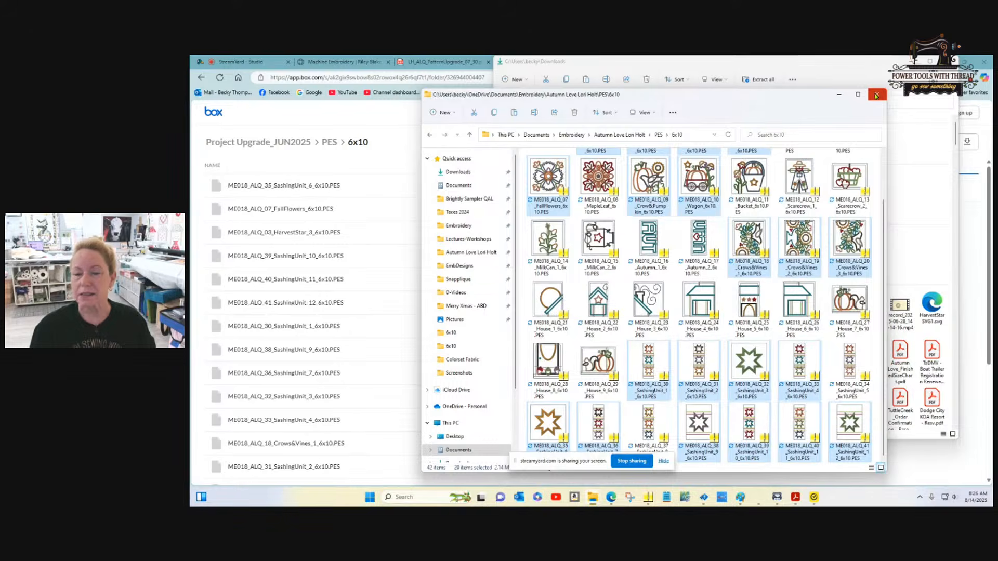
- Put away both File Explorer windows and close the Box folder and pattern upgrade PDF pages
click(838, 95)
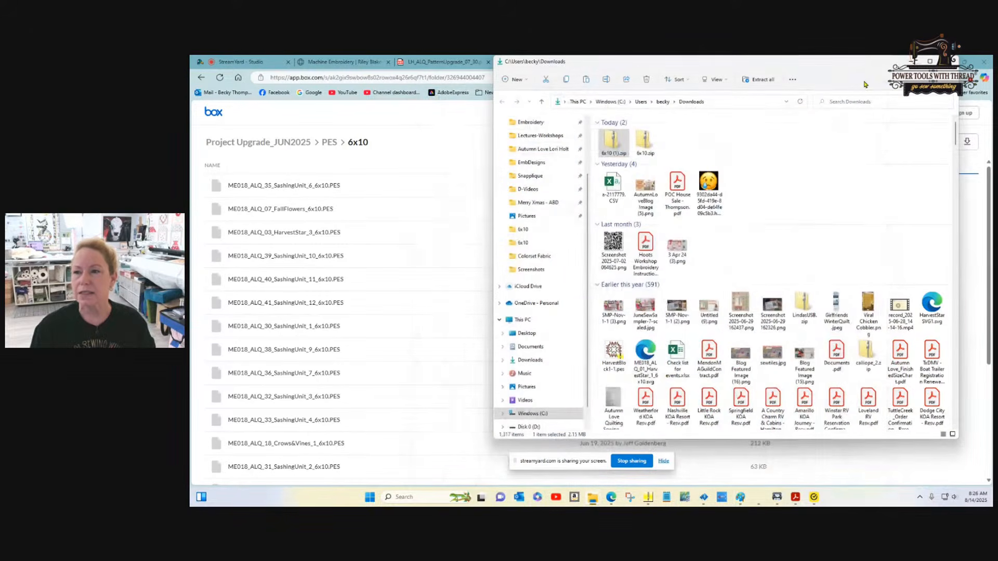
click(952, 61)
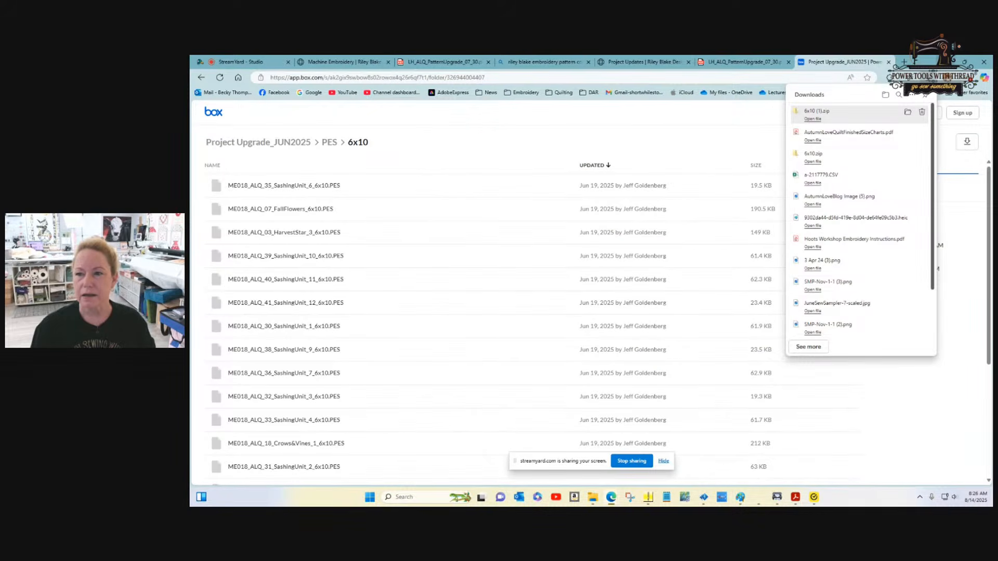
click(888, 62)
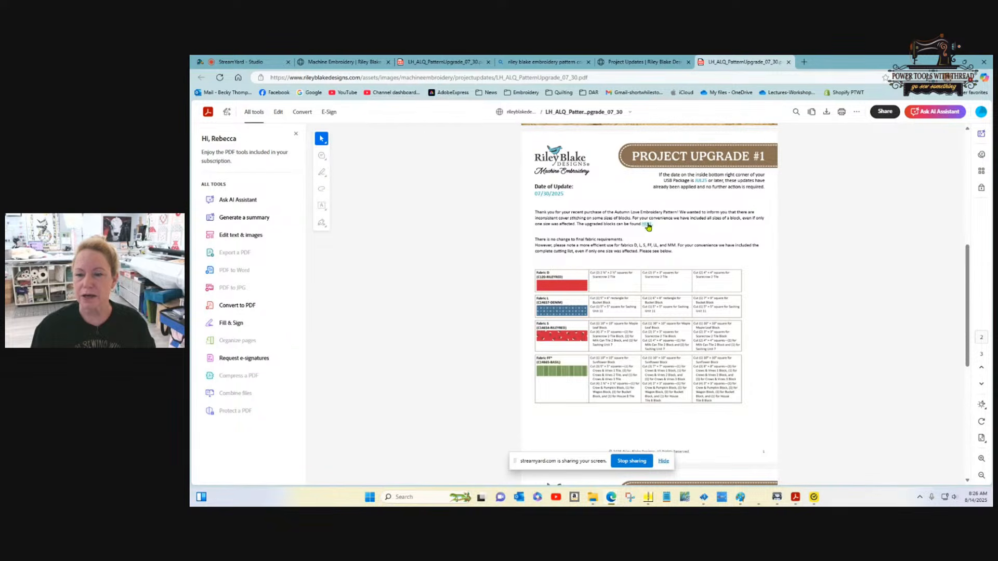
click(788, 63)
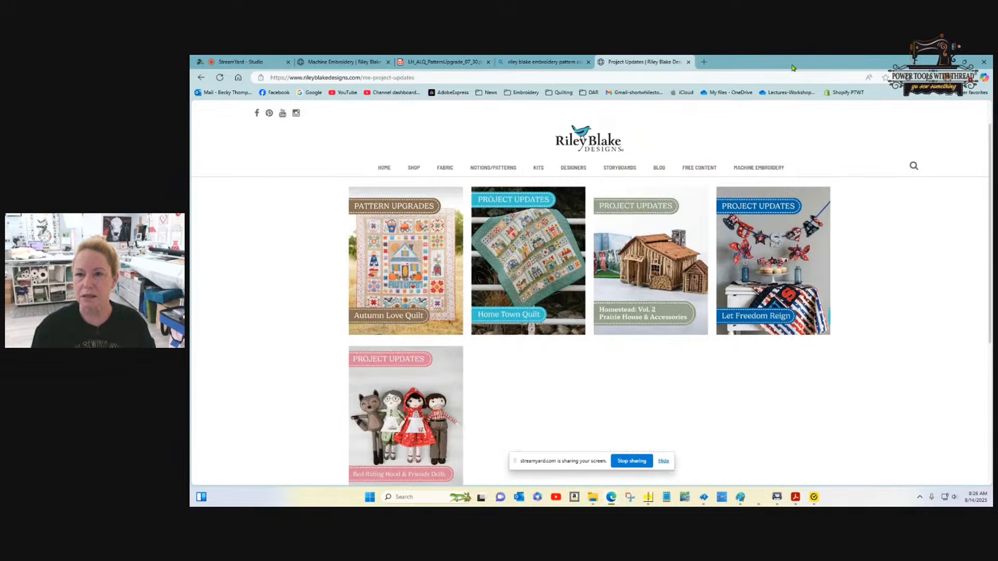
- Check the StreamYard comments, then open the Autumn Love Quilt finished size charts PDF from Riley Blake's machine embroidery Freebies
click(274, 65)
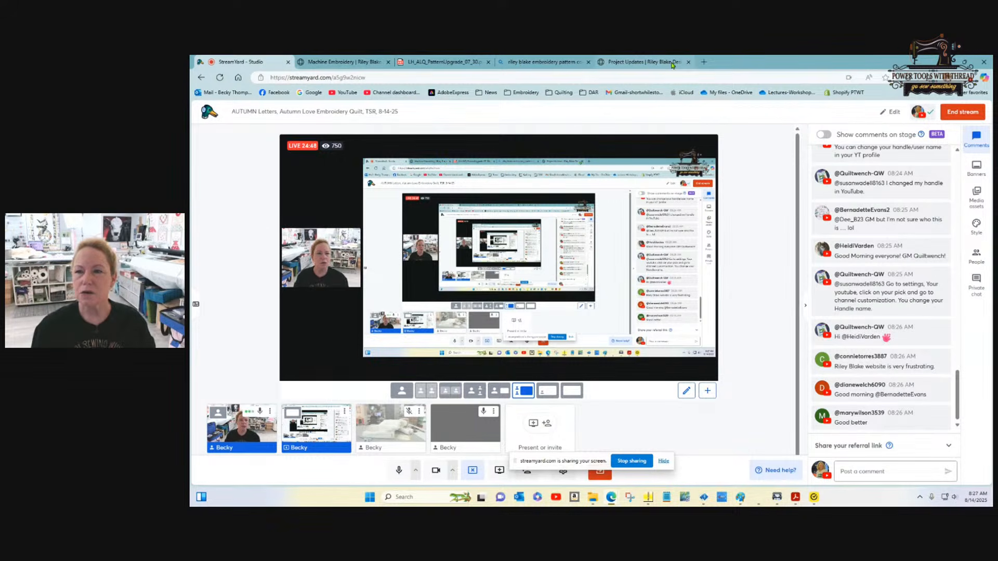
click(652, 63)
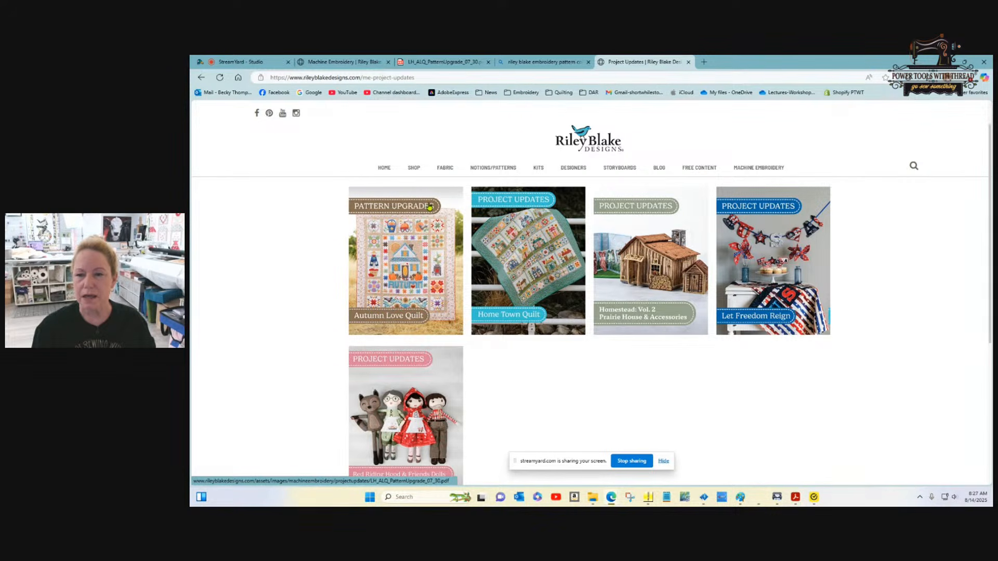
click(201, 78)
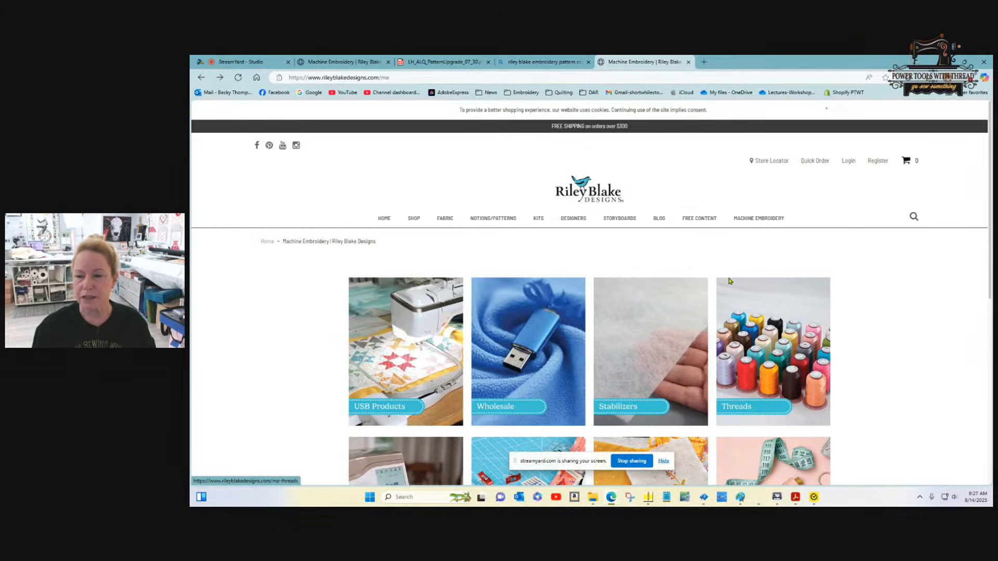
scroll(717, 294, down, 5)
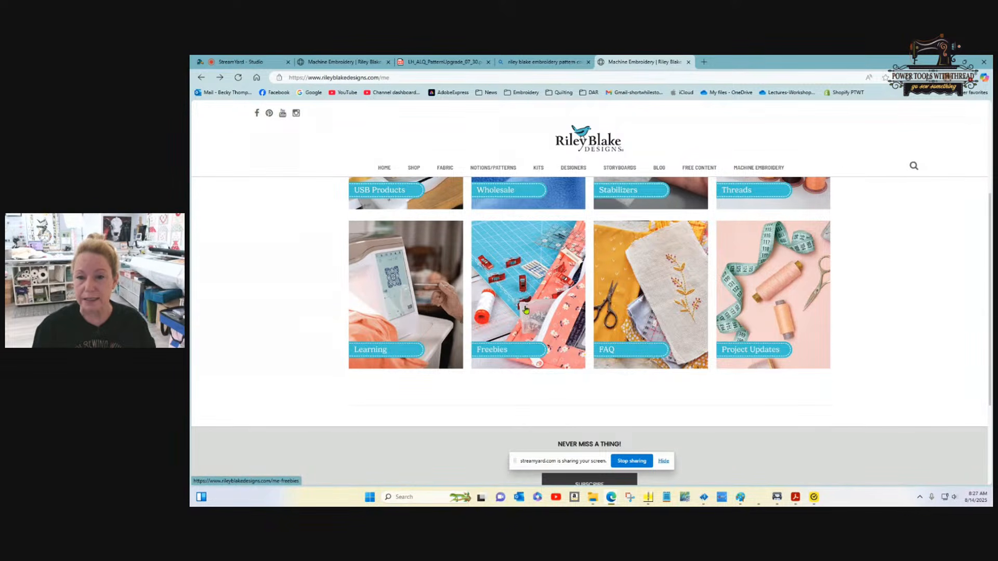
click(526, 310)
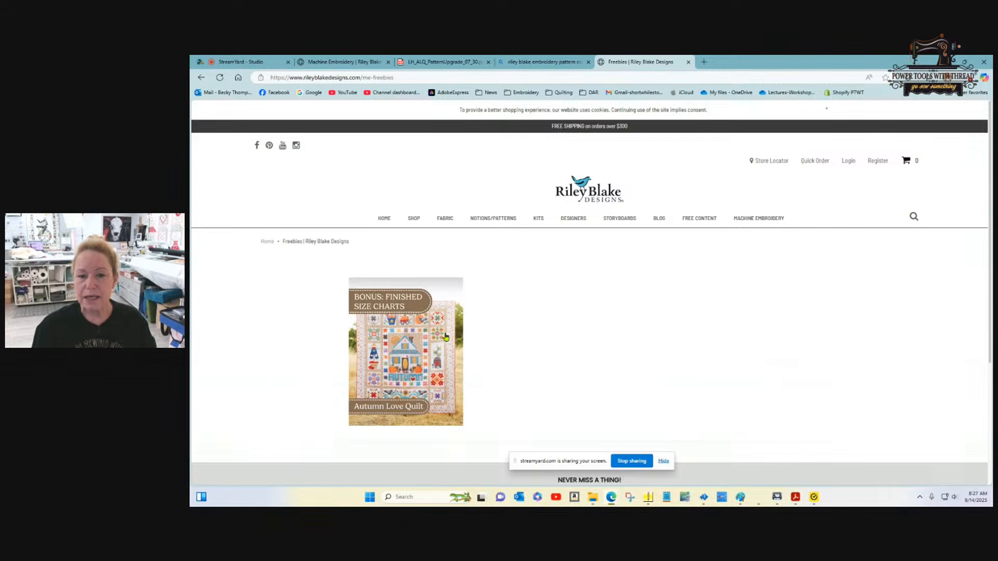
click(405, 344)
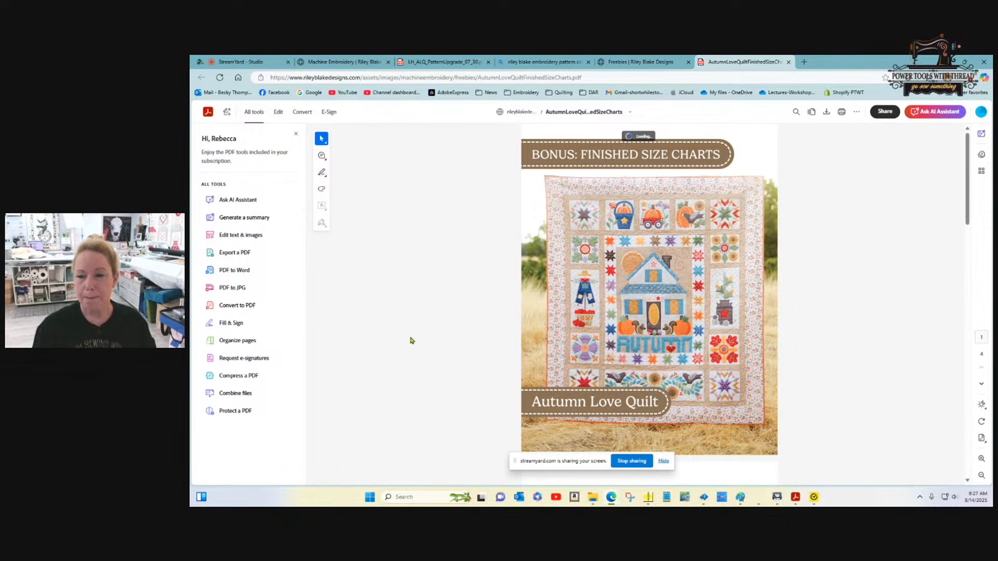
scroll(744, 309, down, 3)
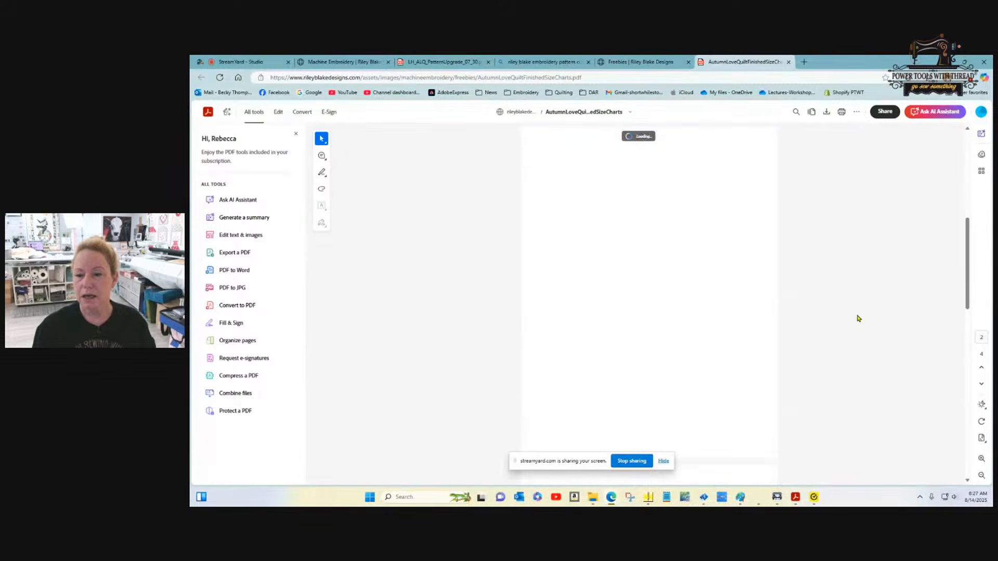
scroll(856, 317, up, 3)
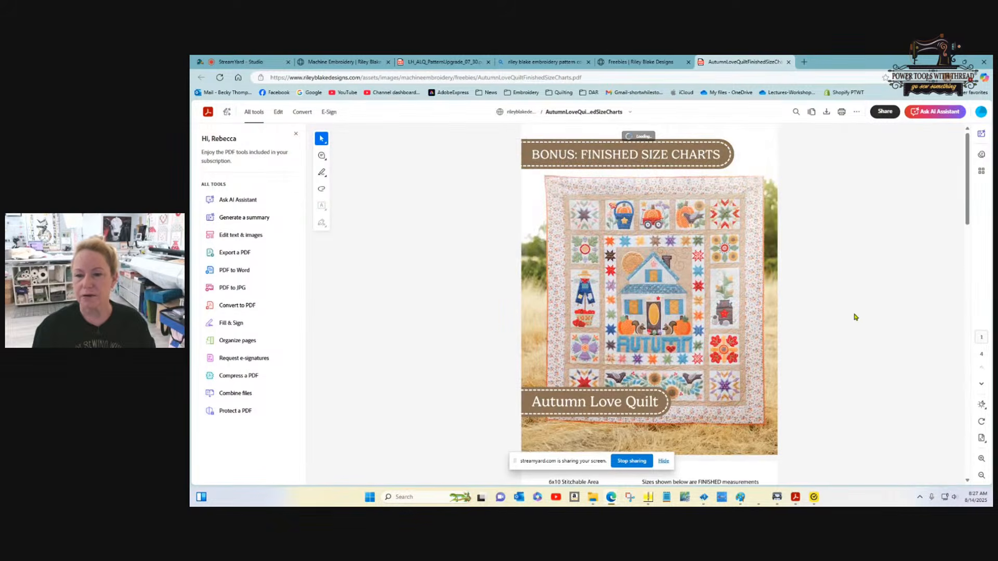
- Look through the PDF's finished size charts for the 6x10 and 8x12 stitchable areas
scroll(817, 285, down, 5)
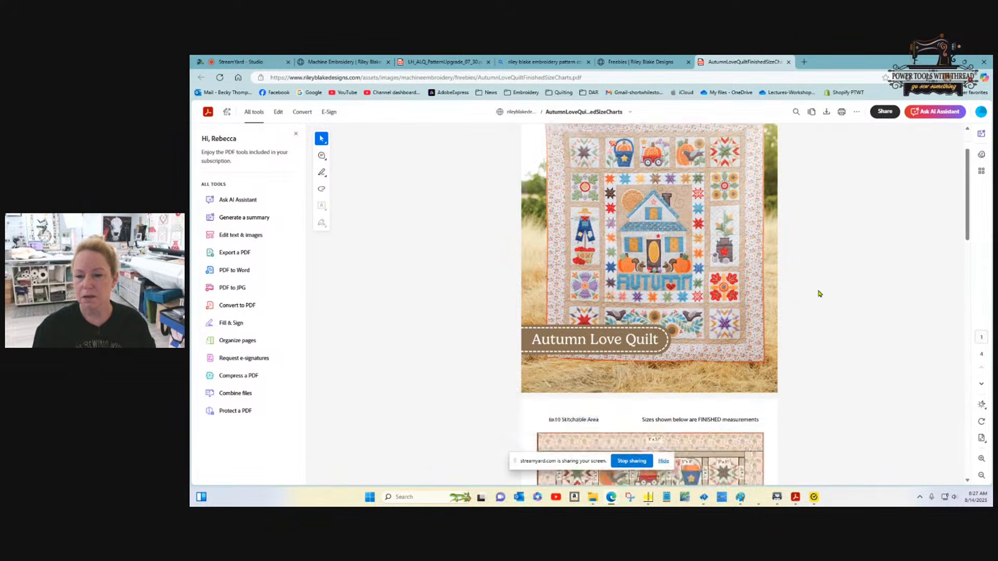
scroll(818, 294, down, 2)
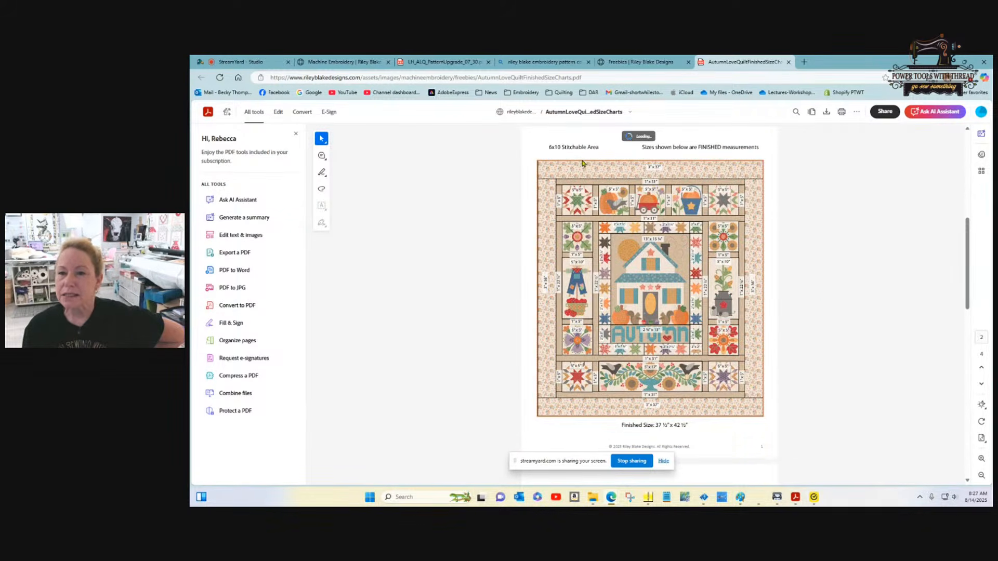
scroll(858, 225, down, 6)
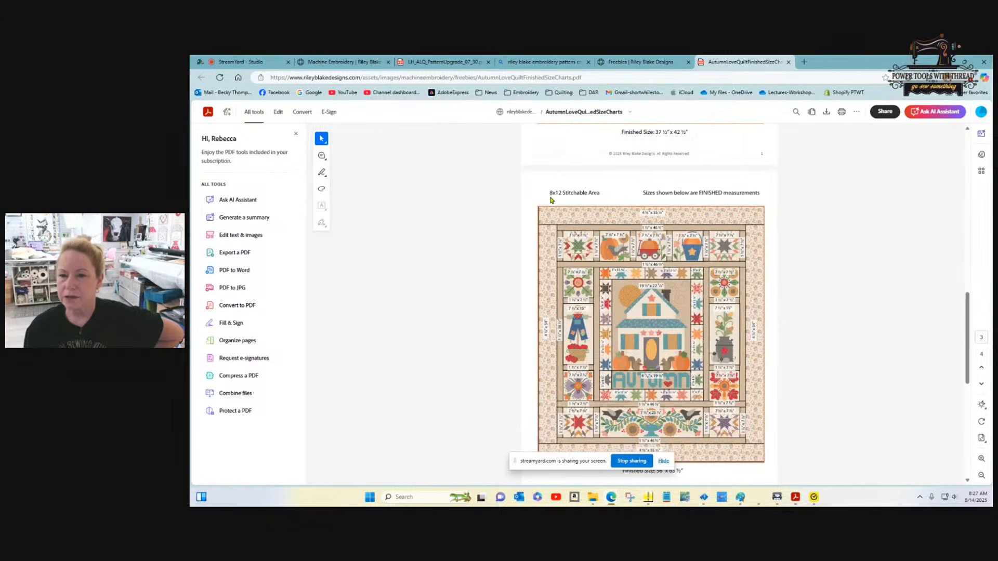
scroll(665, 213, down, 7)
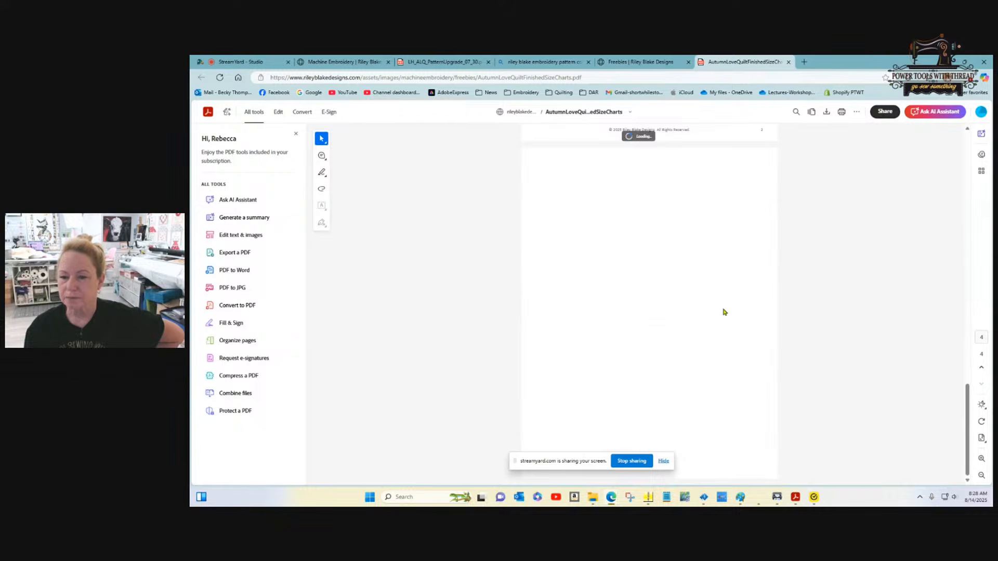
scroll(741, 283, up, 10)
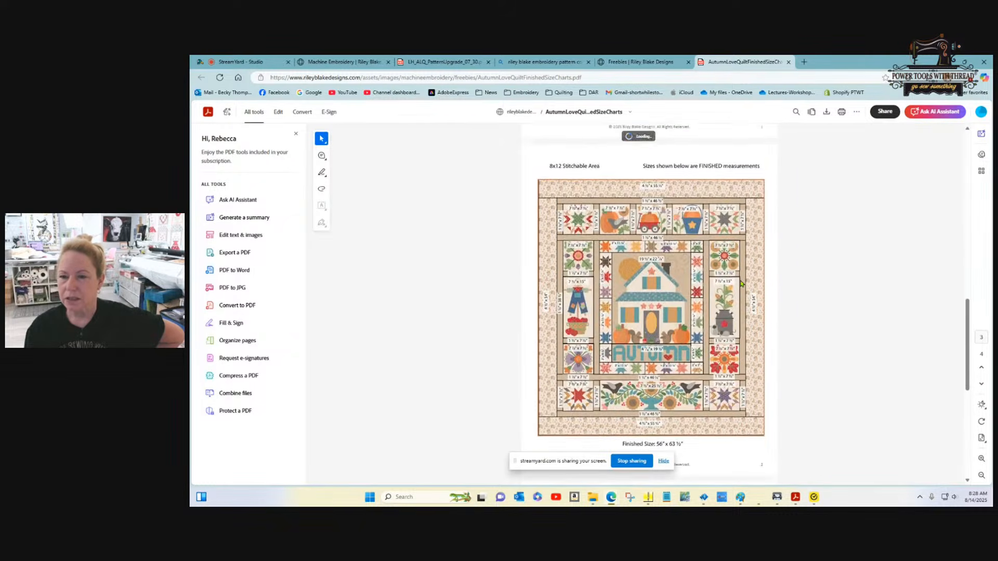
scroll(741, 284, up, 3)
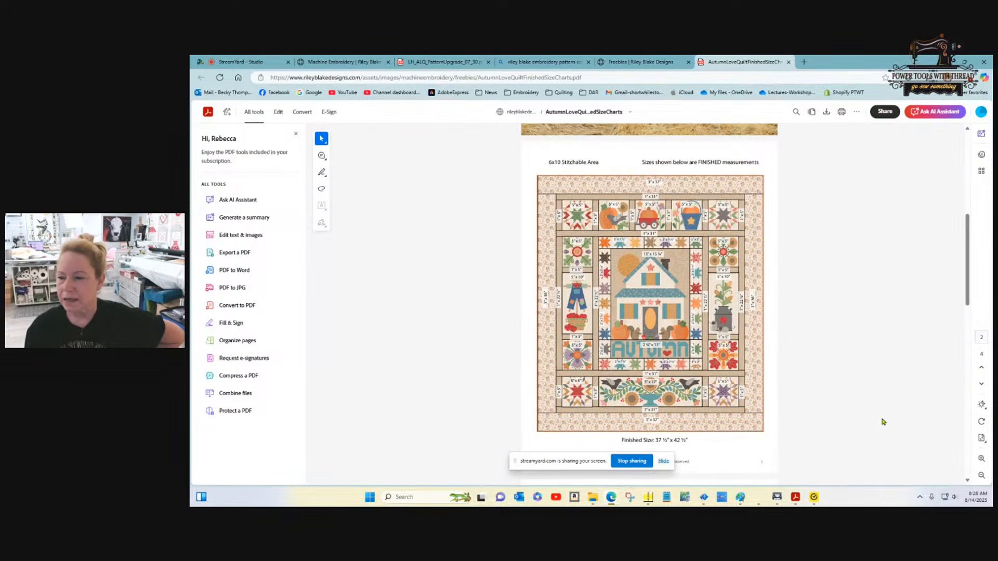
- Enlarge the 6x10 stitchable area chart to read its block, sashing and border sizes, and return to the StreamYard studio
click(981, 459)
click(982, 460)
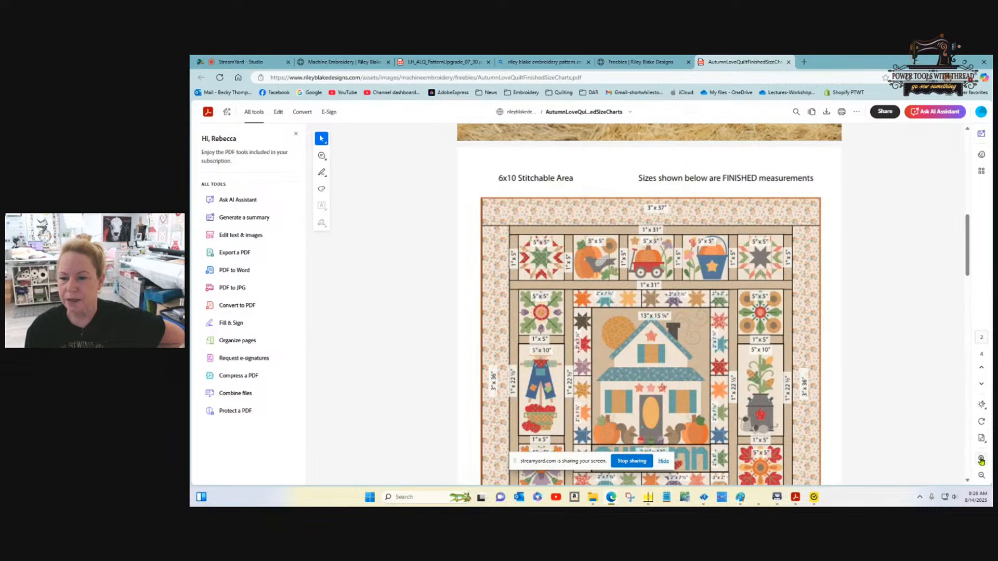
click(981, 460)
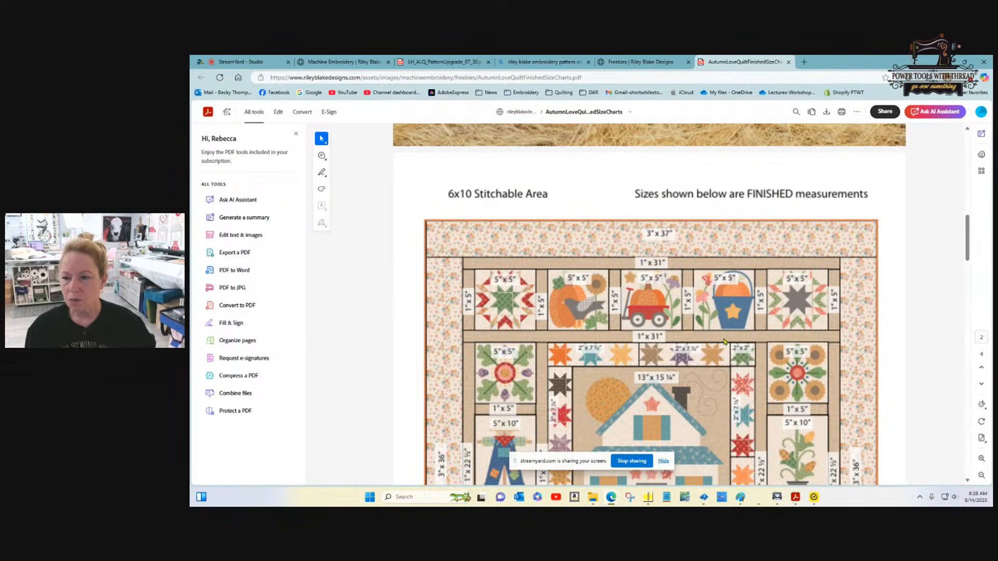
drag(968, 224, 962, 261)
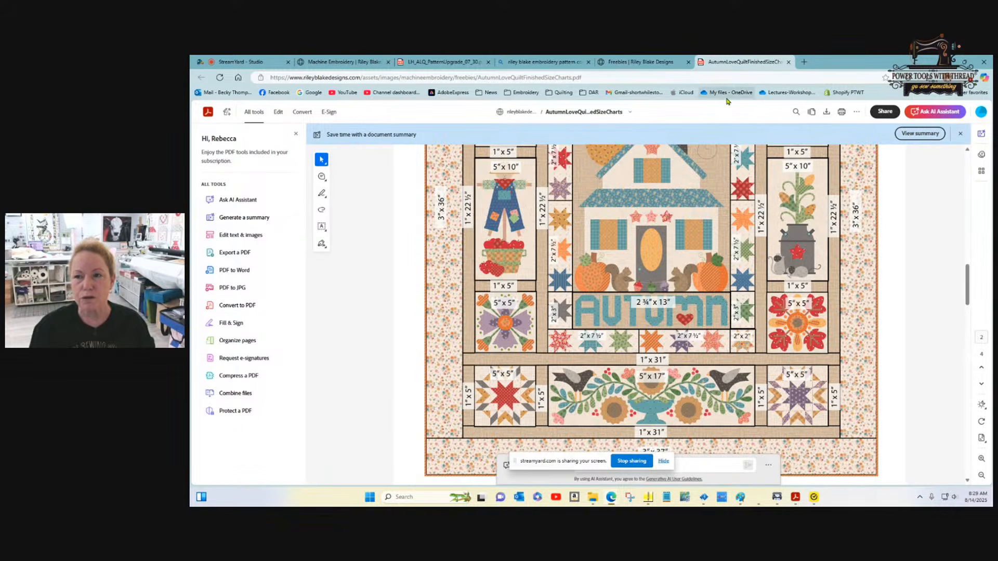
click(256, 63)
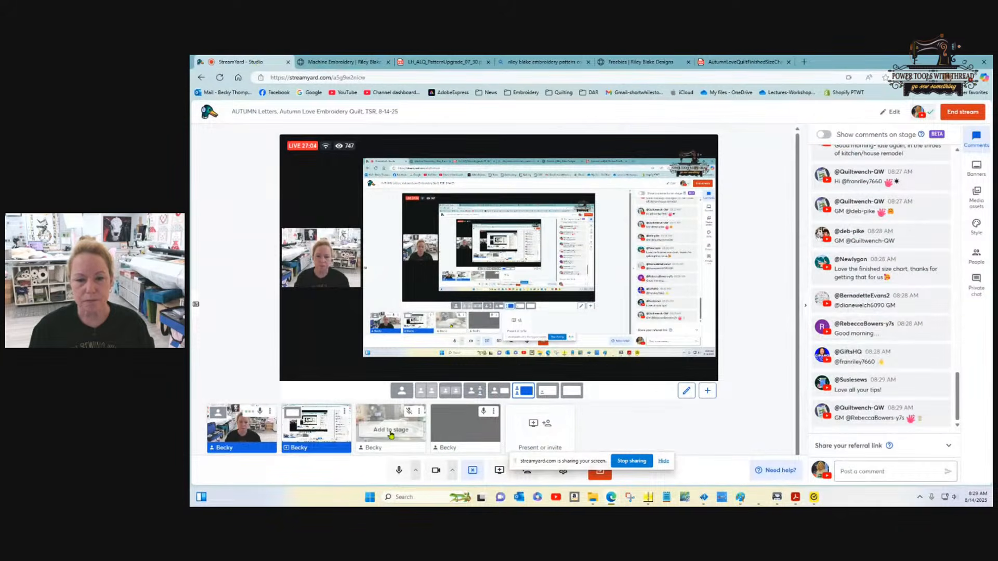
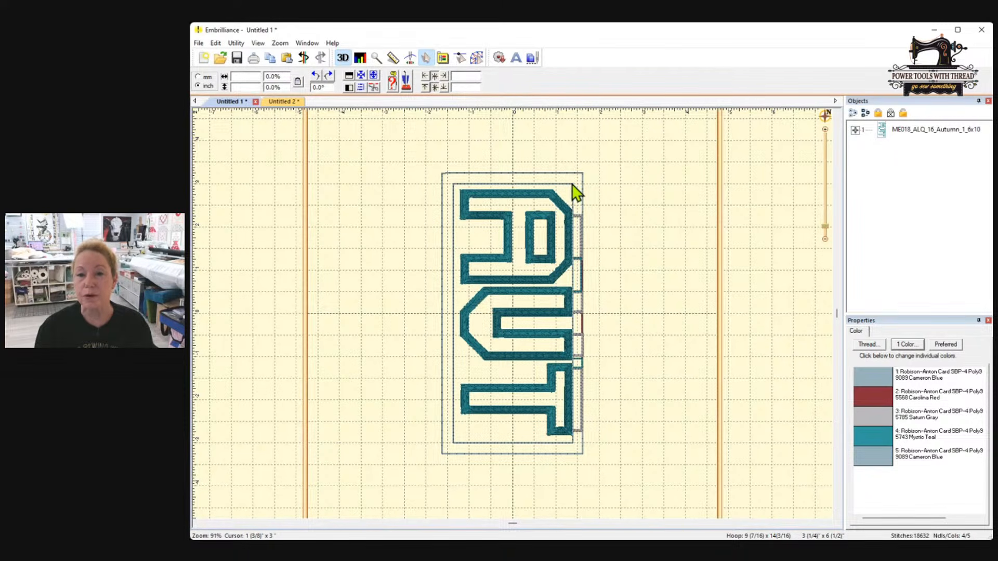
- Expand the ME018_ALQ_16_Autumn_1_6x10 design in Embrilliance and inspect its outline, placement, tack-down and final trim stitch layers individually
click(855, 131)
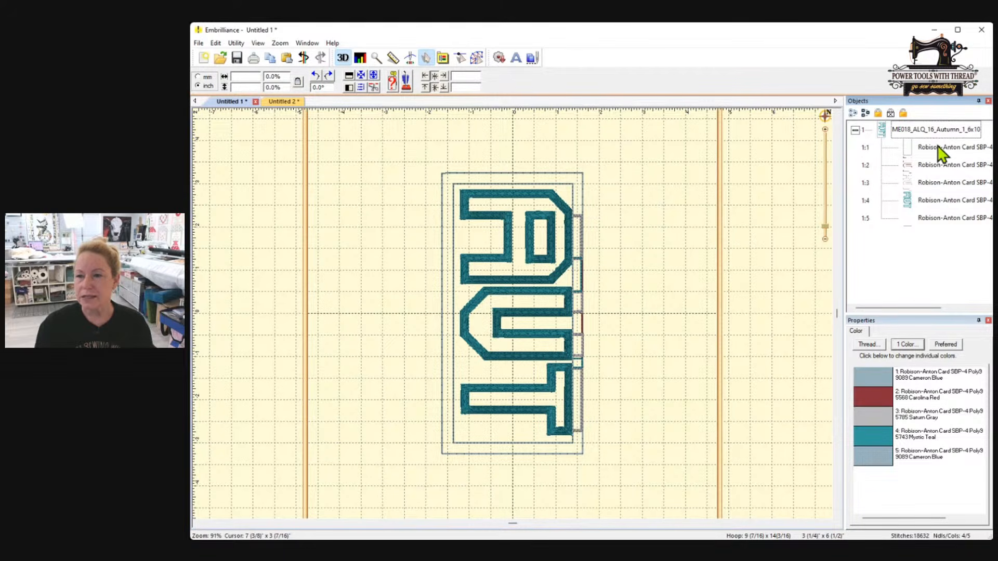
click(916, 148)
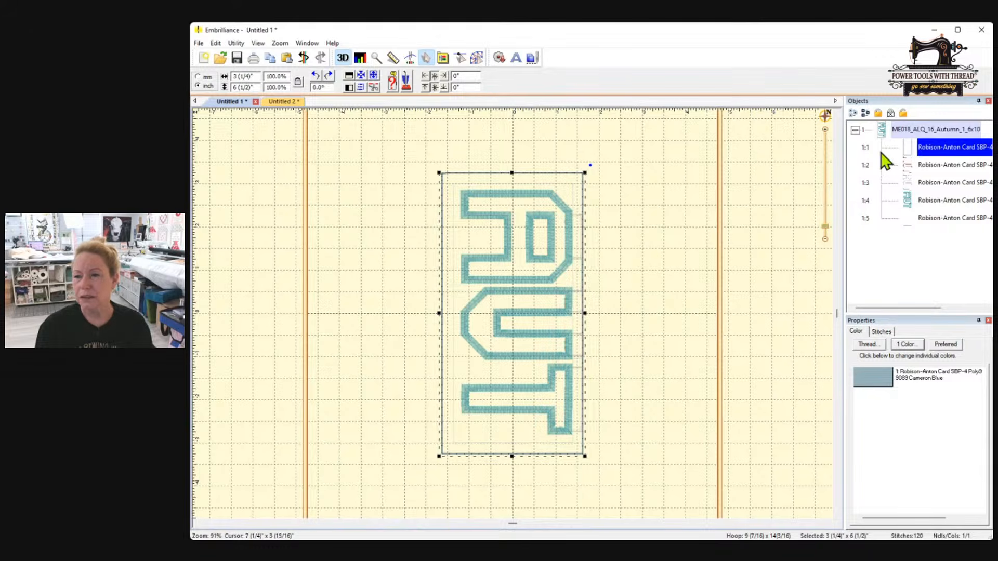
click(919, 167)
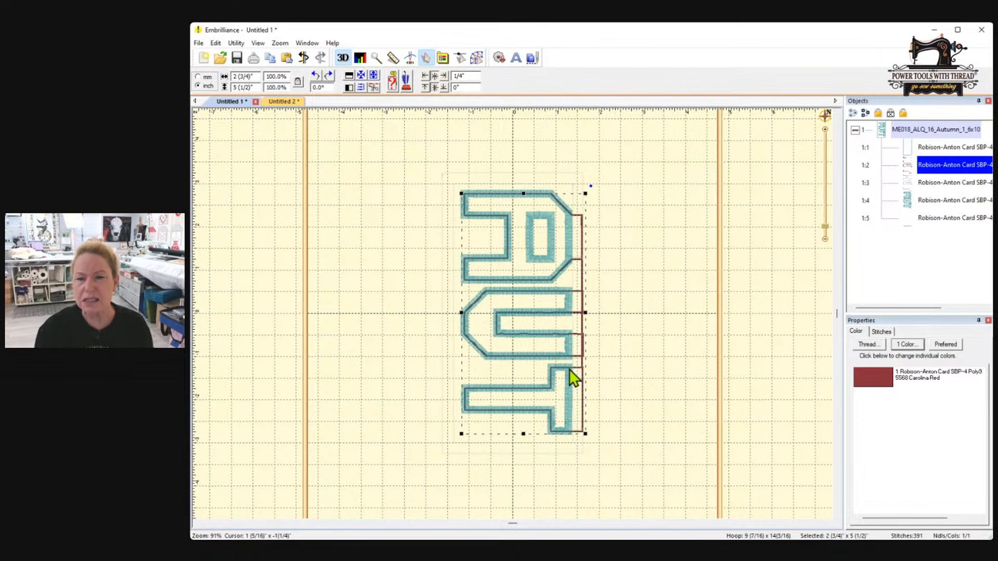
click(922, 181)
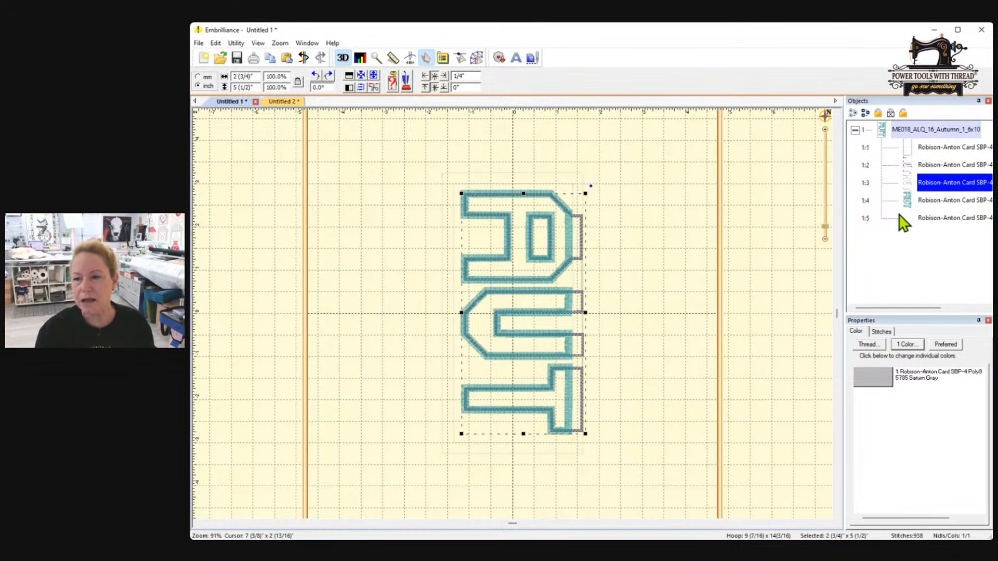
click(919, 220)
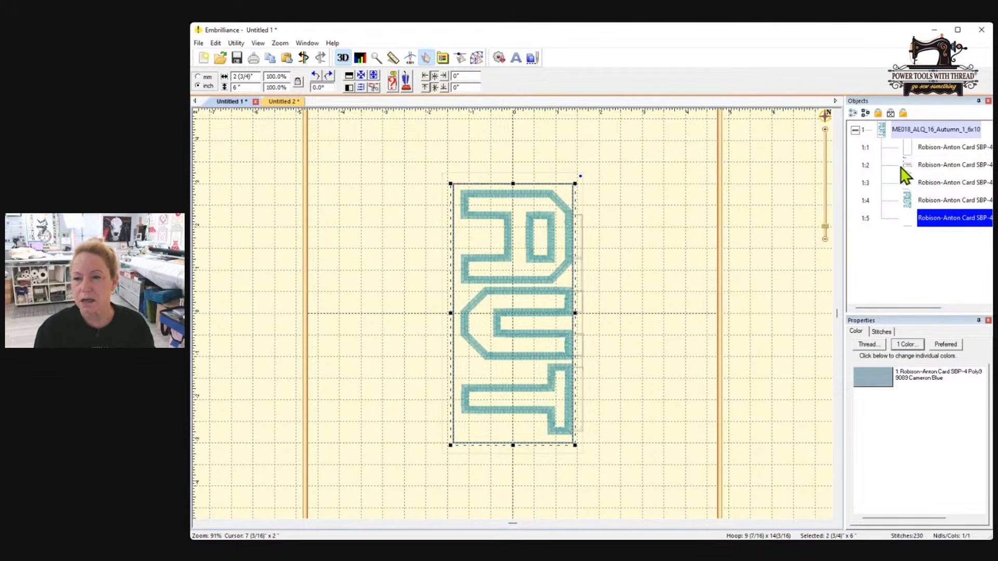
click(919, 170)
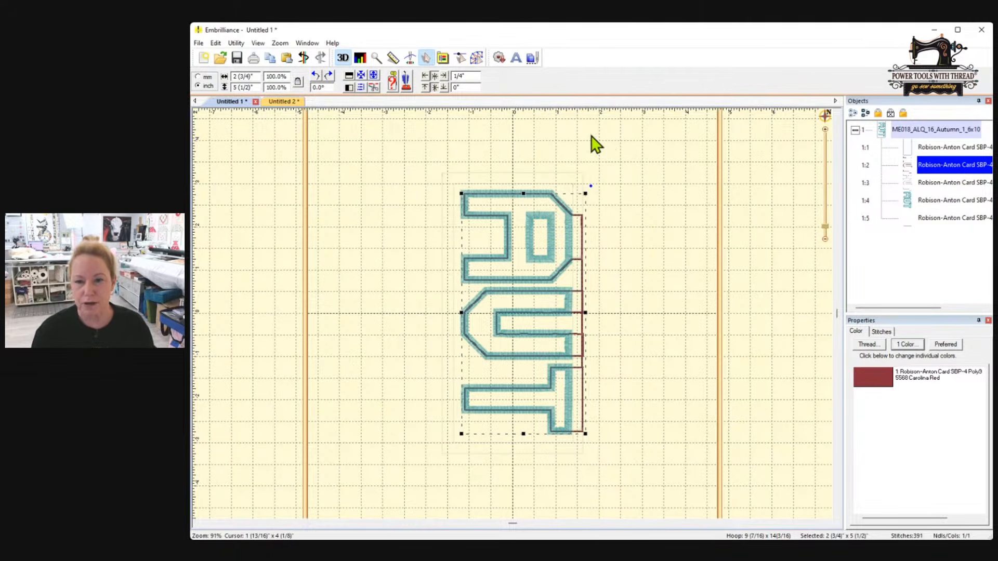
- Draw a rectangle about 1/2" by 1" over the inner opening of the letter A in Create mode
click(478, 57)
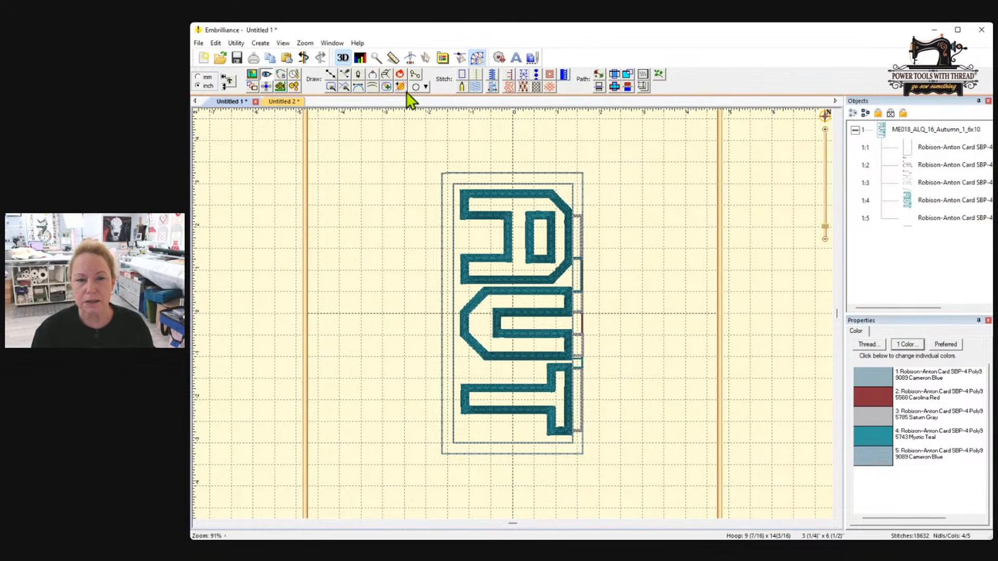
click(426, 87)
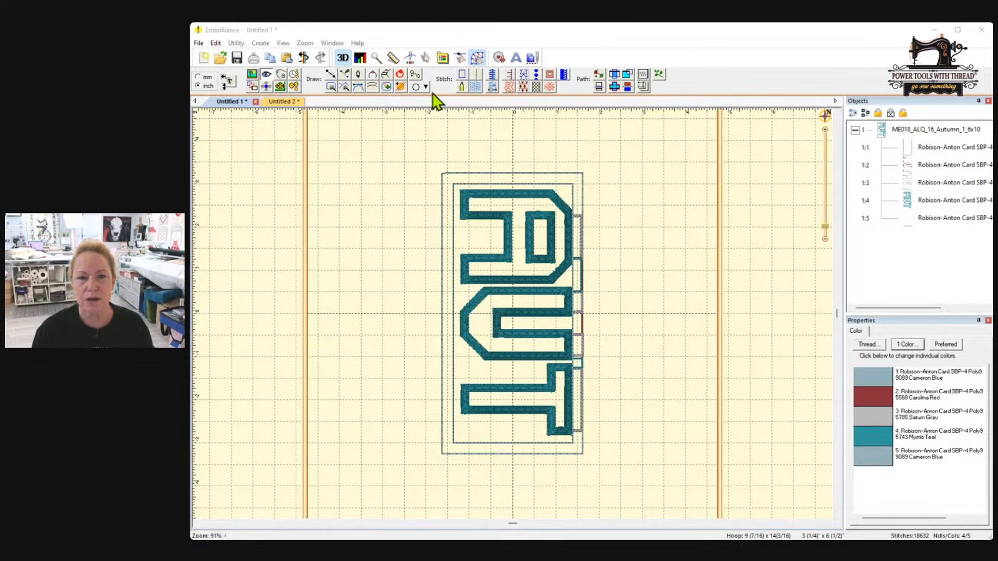
click(434, 96)
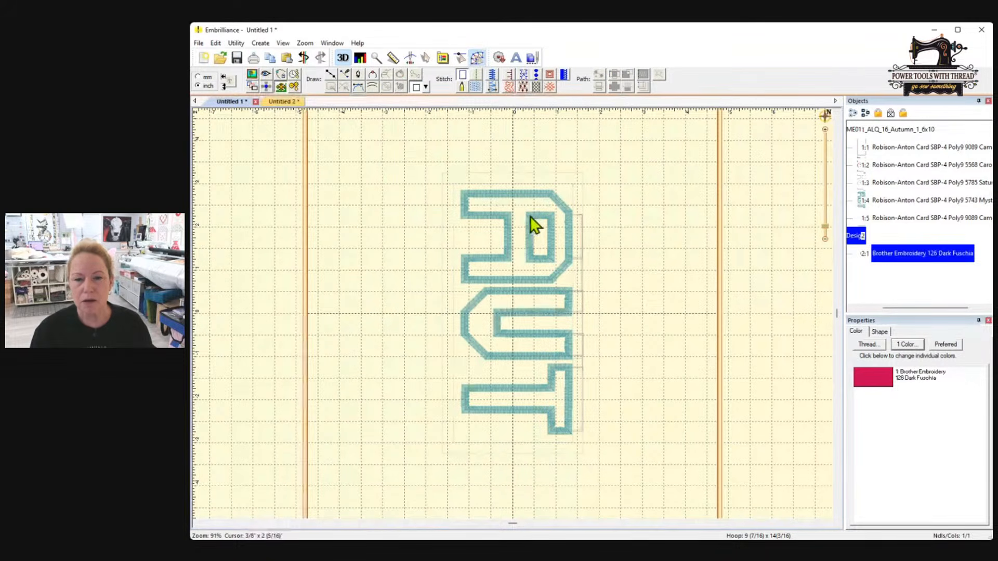
drag(529, 217, 553, 261)
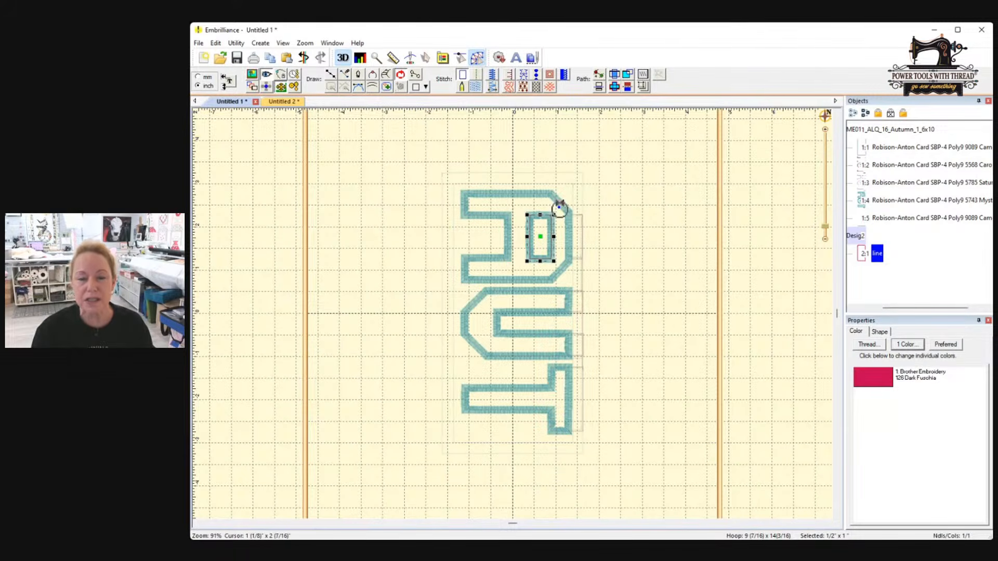
- Convert the rectangle in the letter A to a Run stitch and review its run type and length settings
click(476, 73)
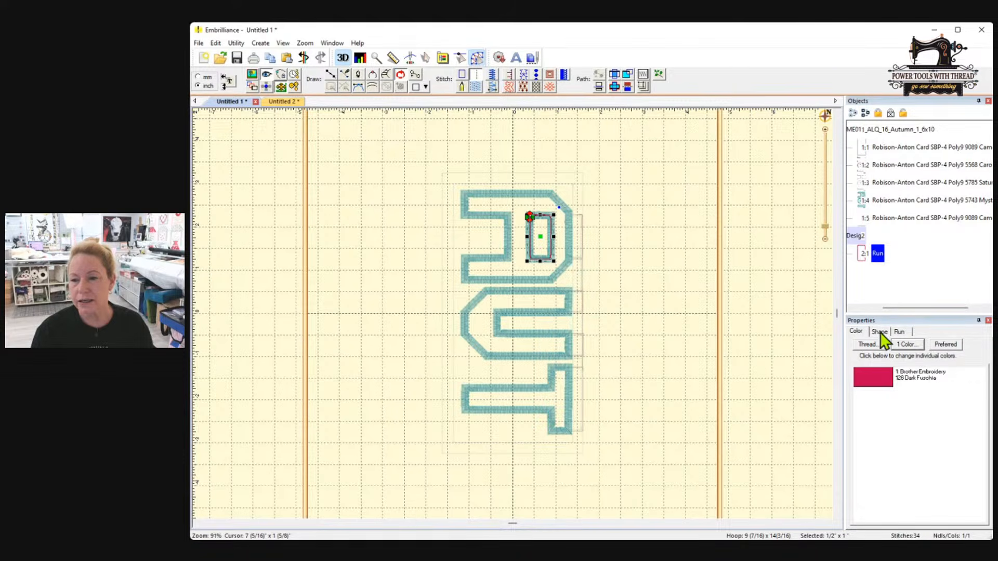
click(902, 332)
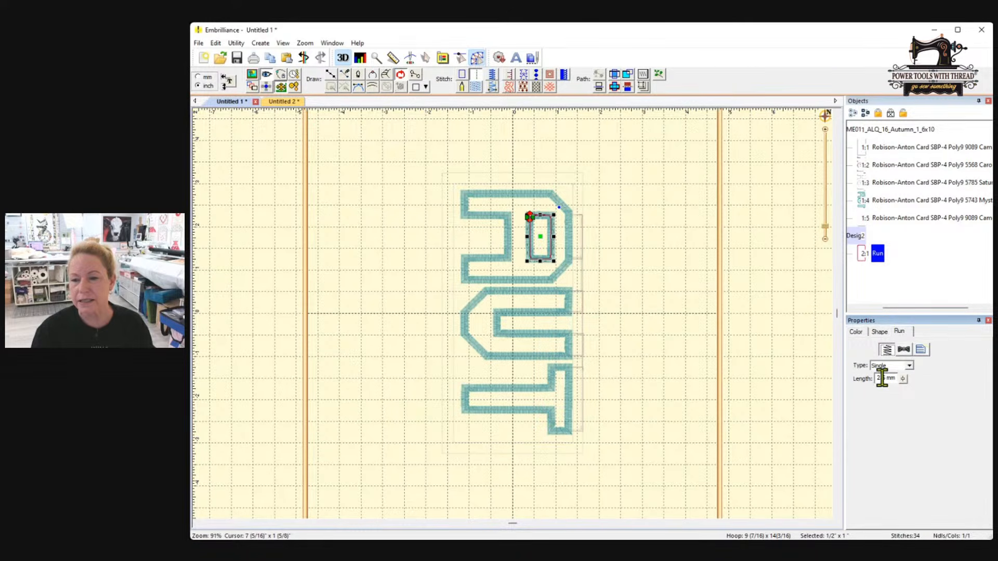
click(909, 365)
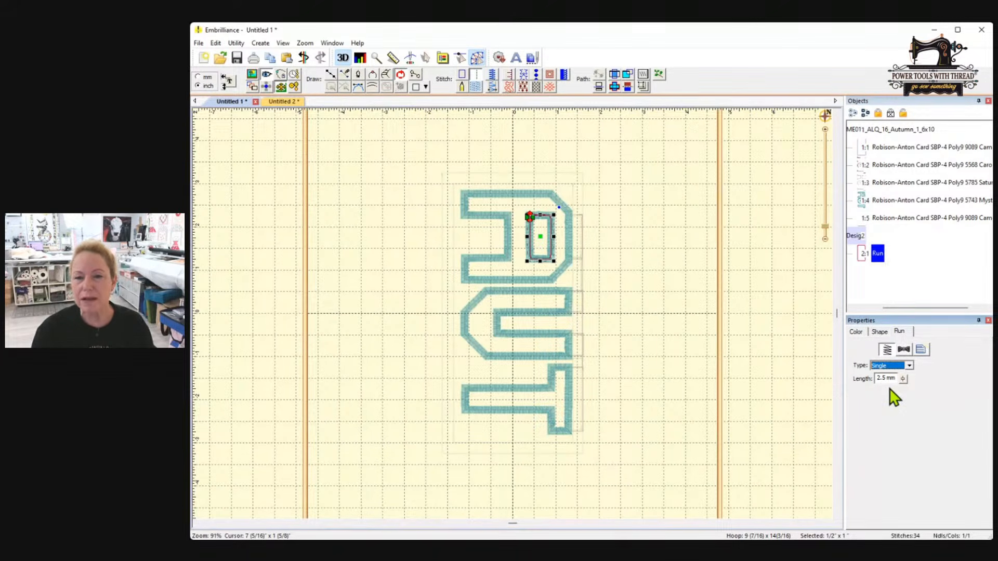
click(748, 205)
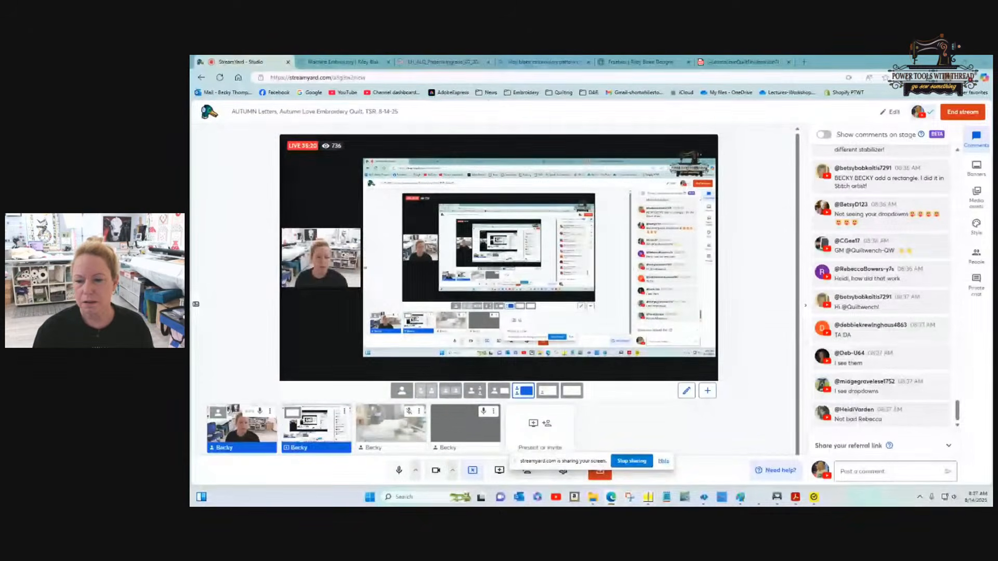
- Switch from StreamYard back to Embrilliance and delete the run-stitch rectangle inside the letter A
click(649, 497)
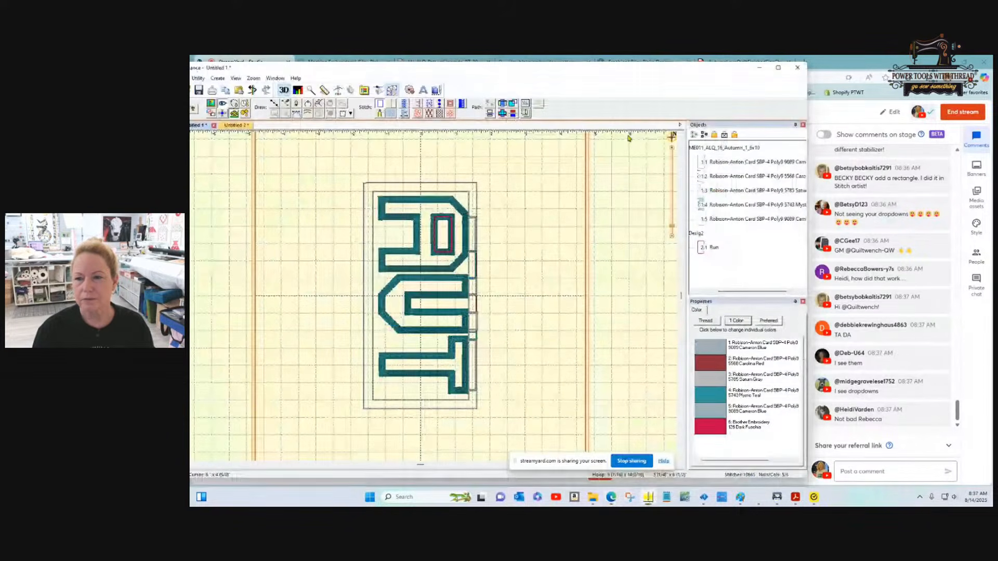
click(712, 248)
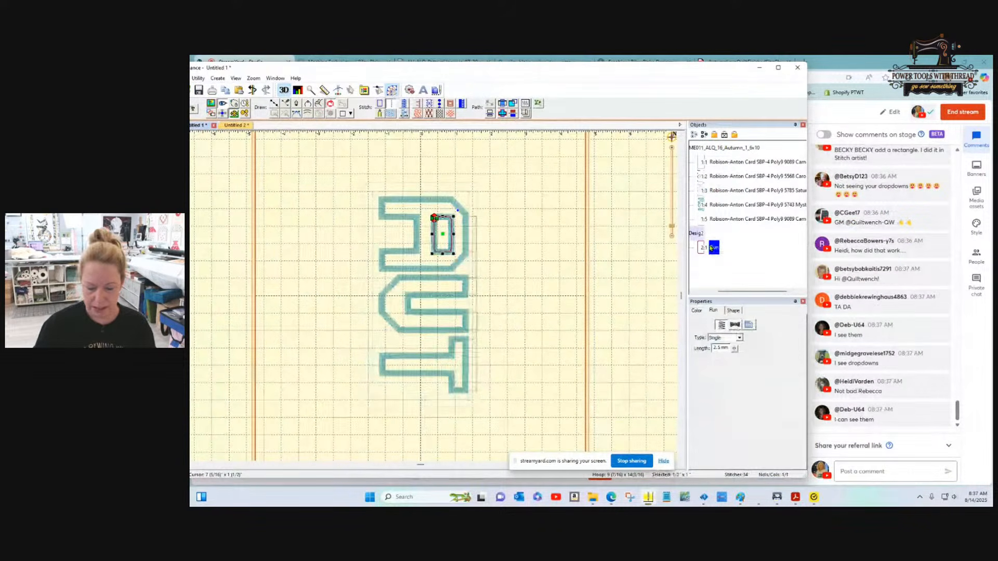
key(Delete)
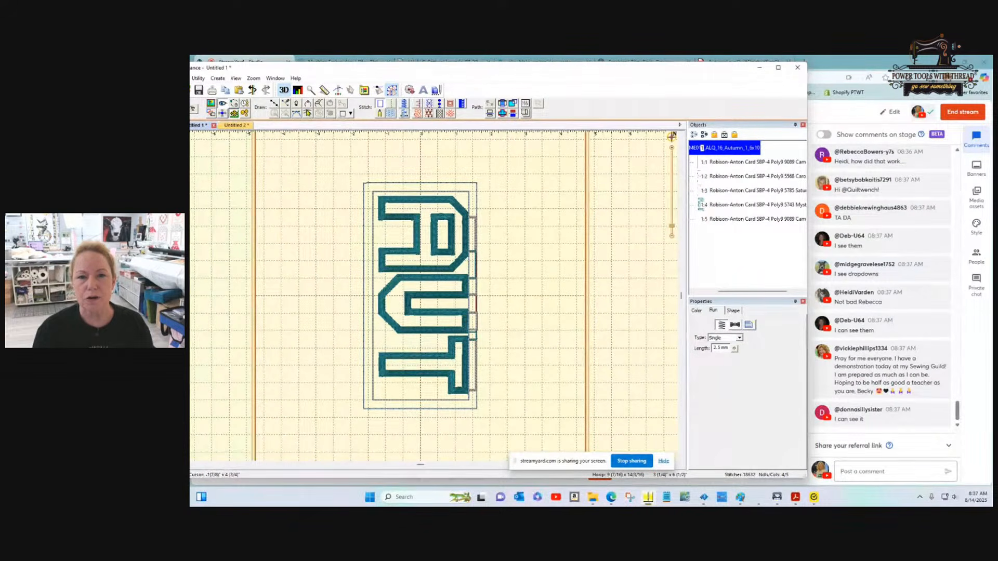
- Redraw a rectangle about 1/2" by 1" over the letter A's inner opening in Create mode and convert it to a Run stitch
click(393, 91)
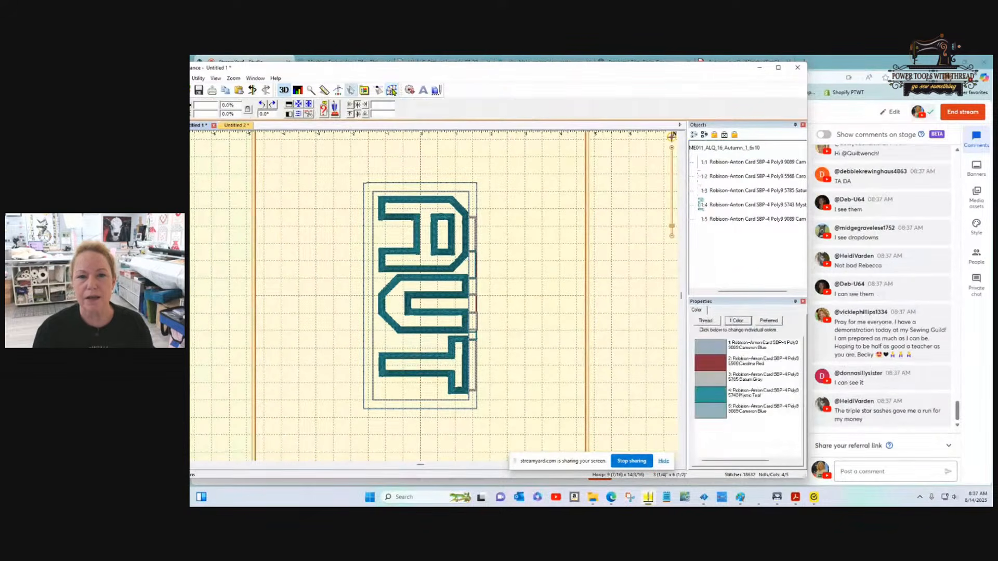
click(392, 91)
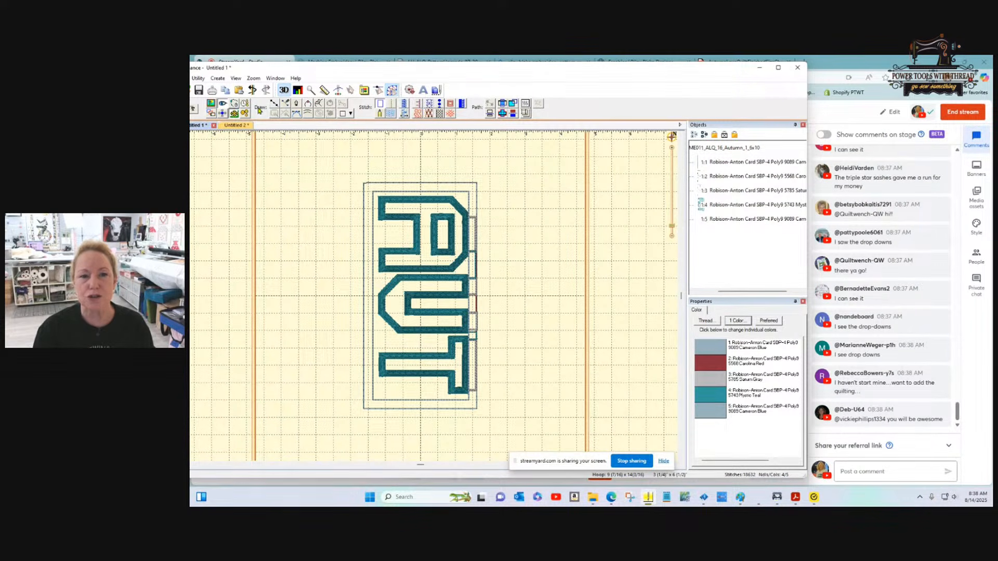
click(351, 114)
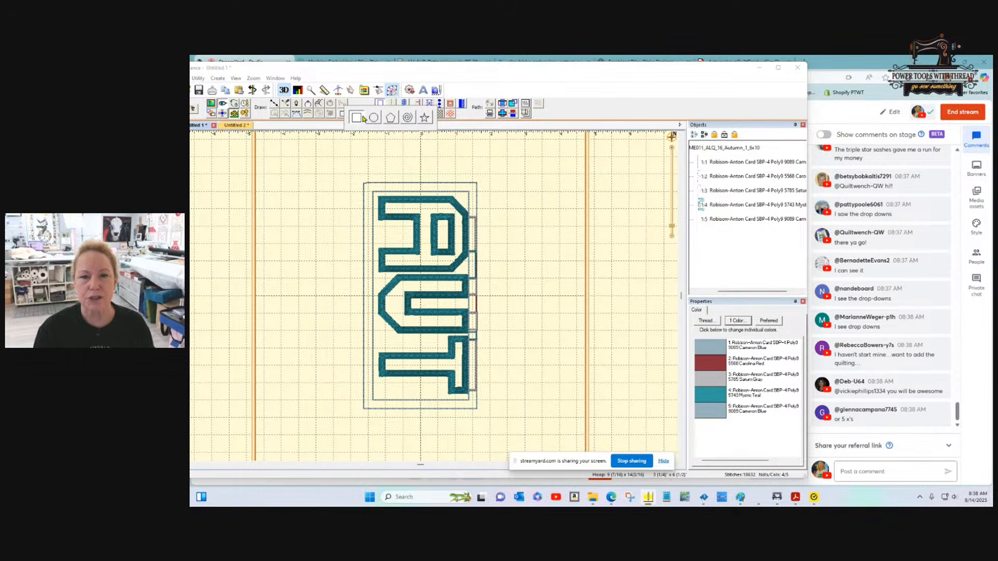
click(356, 118)
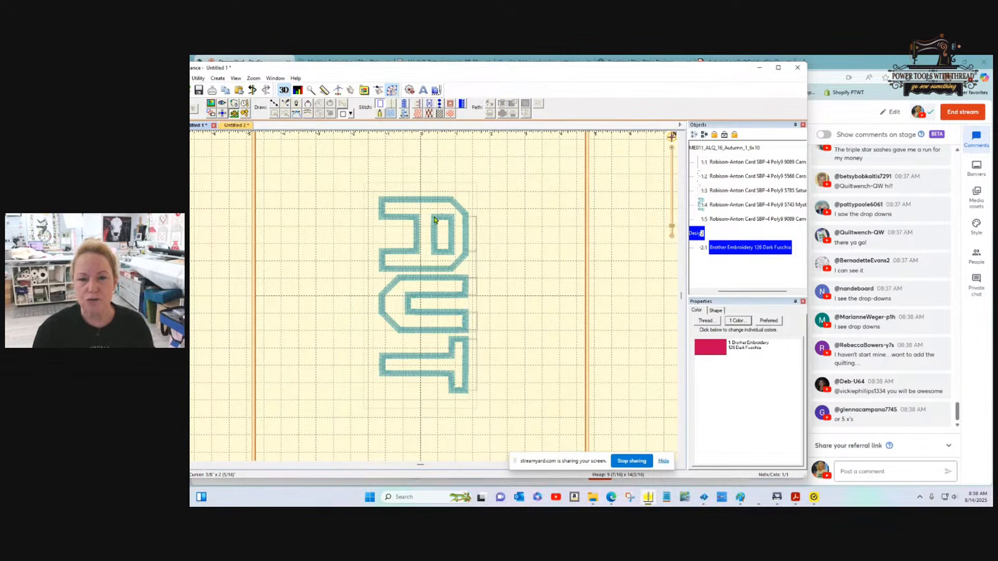
drag(434, 218, 453, 256)
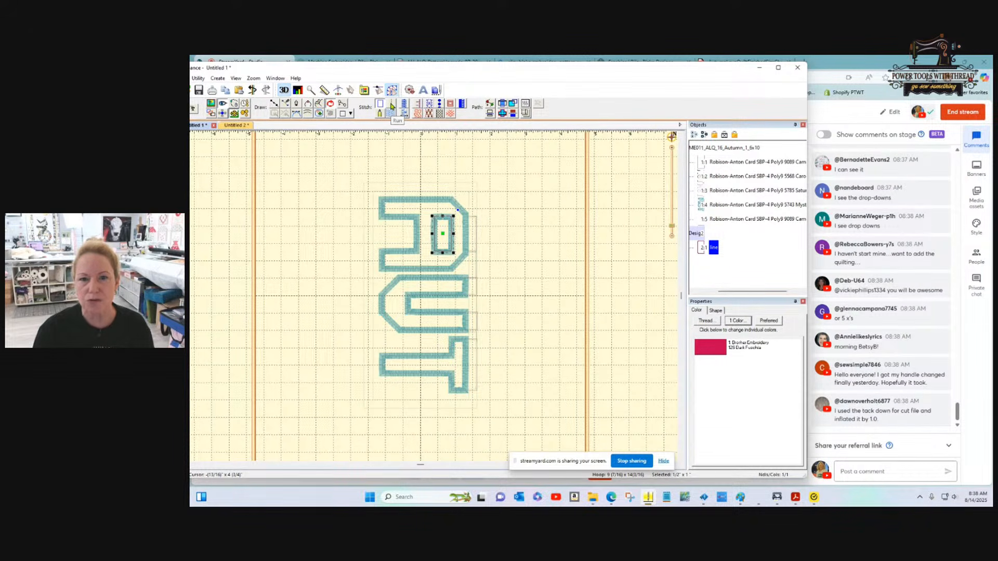
click(393, 106)
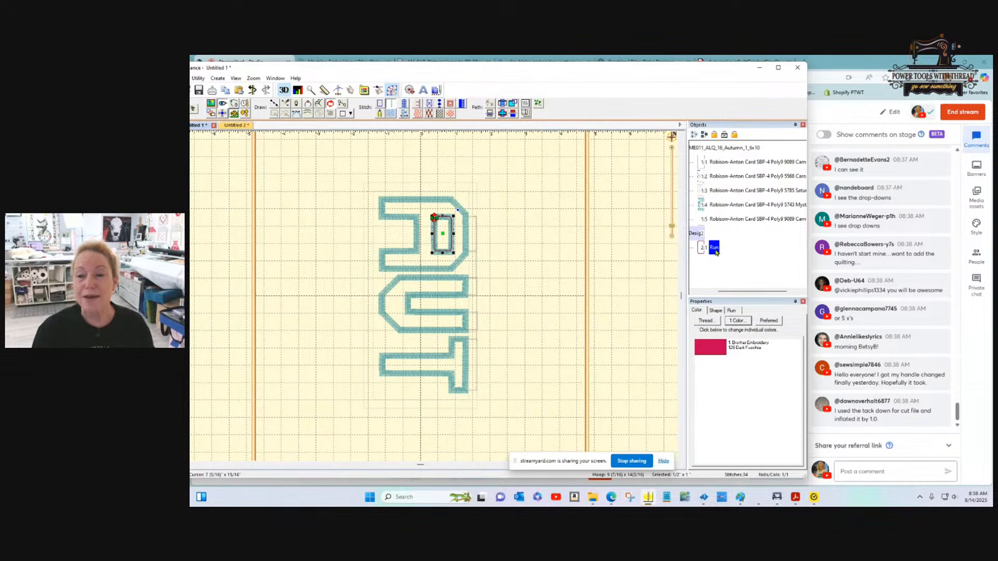
click(626, 230)
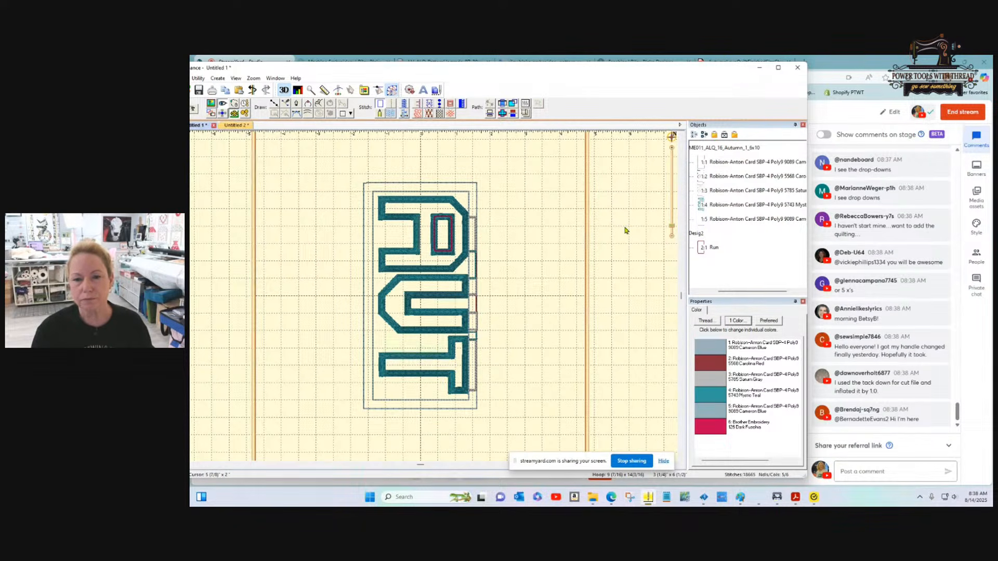
- Mark the Carolina Red placement stitches of the AUT letters as Applique Position
click(699, 179)
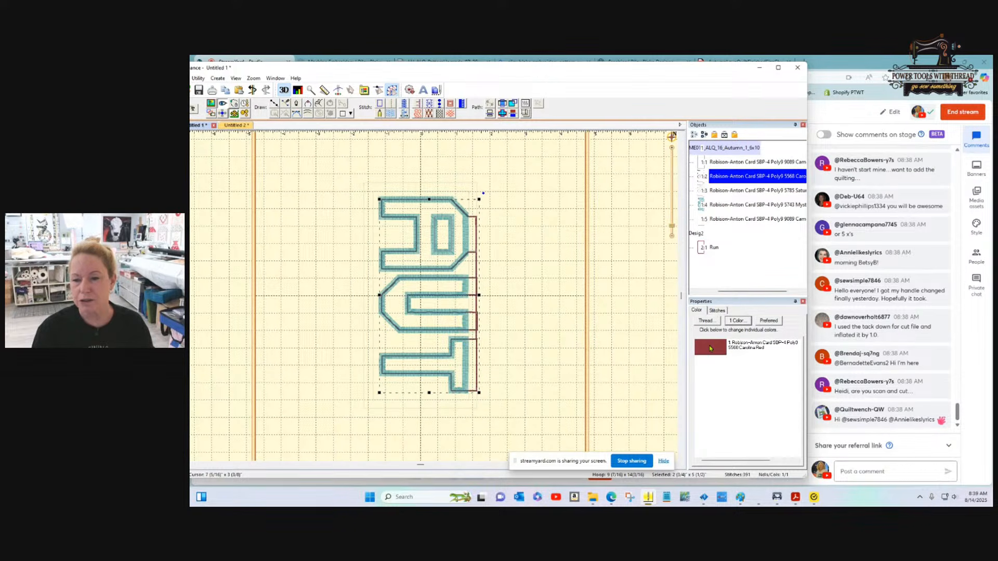
right_click(709, 350)
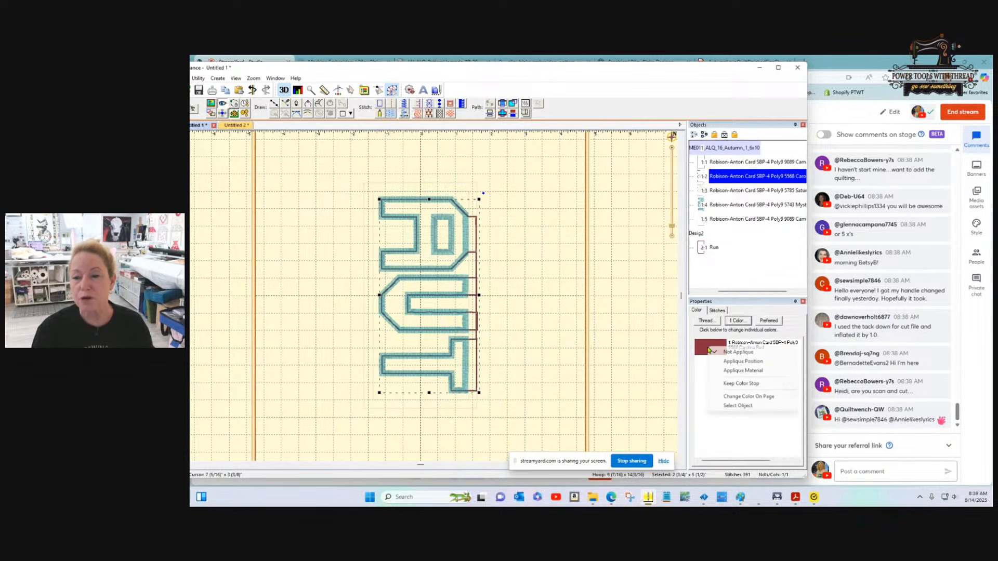
click(732, 363)
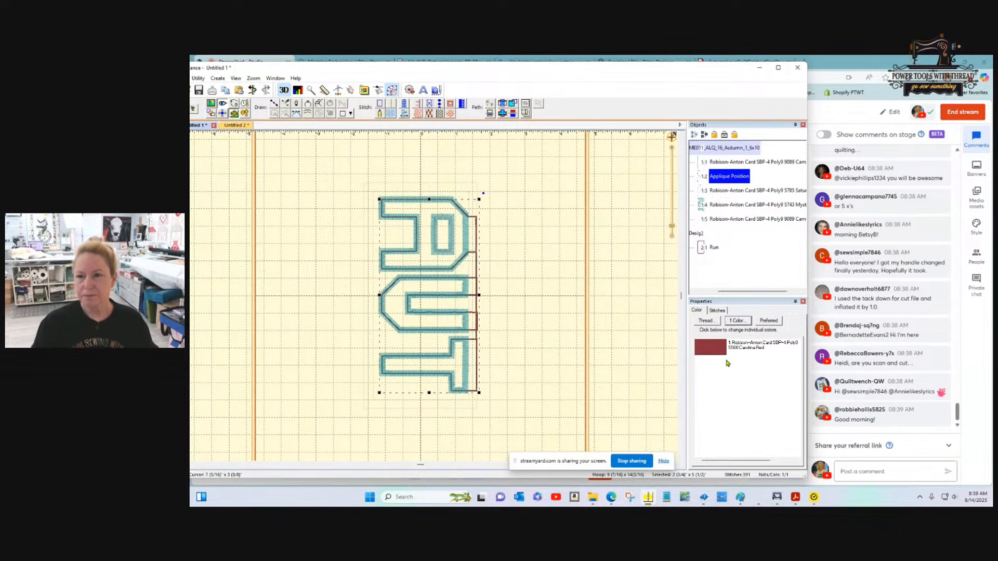
- Mark the run-stitch rectangle inside the letter A as Applique Position and check that setting
click(702, 249)
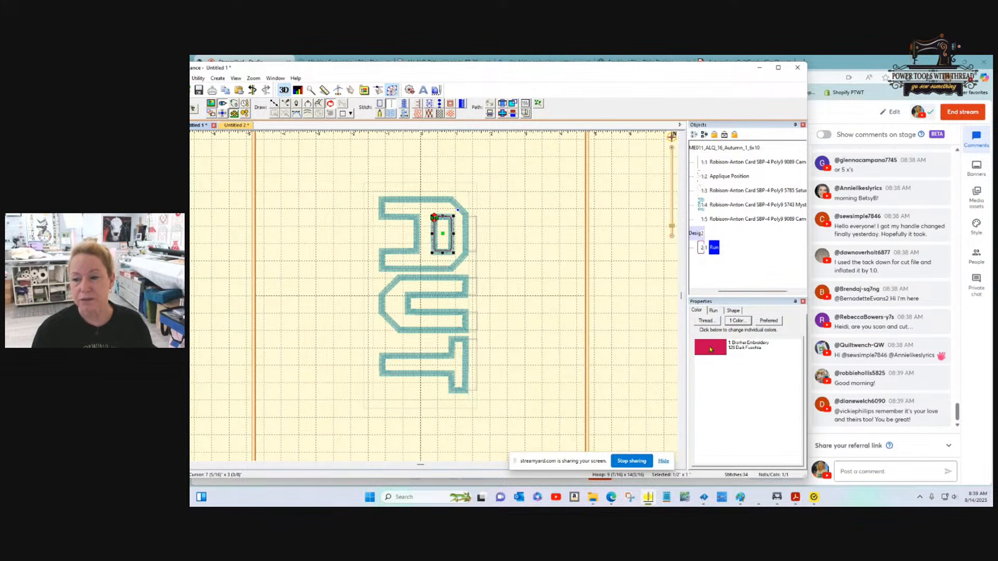
right_click(711, 349)
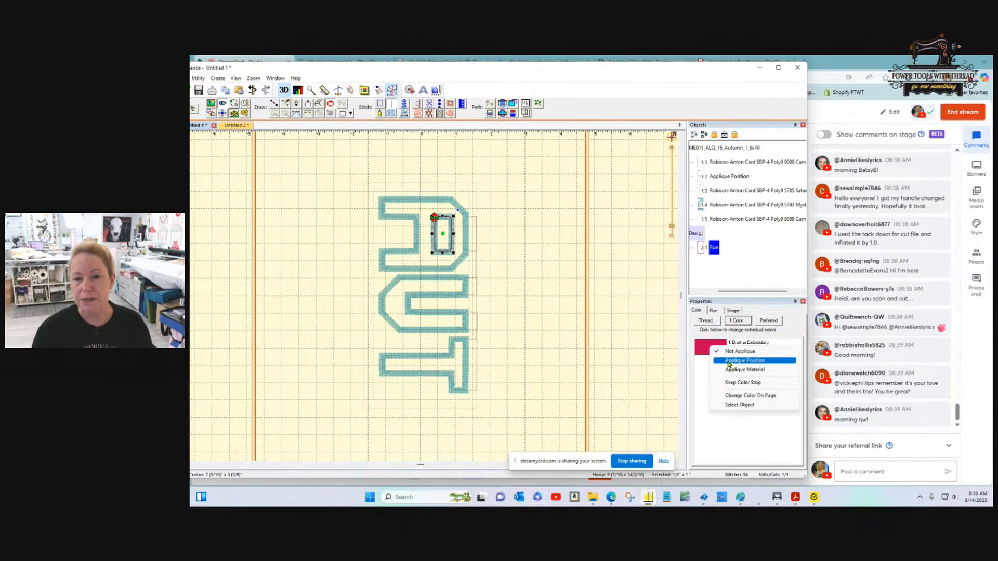
click(729, 362)
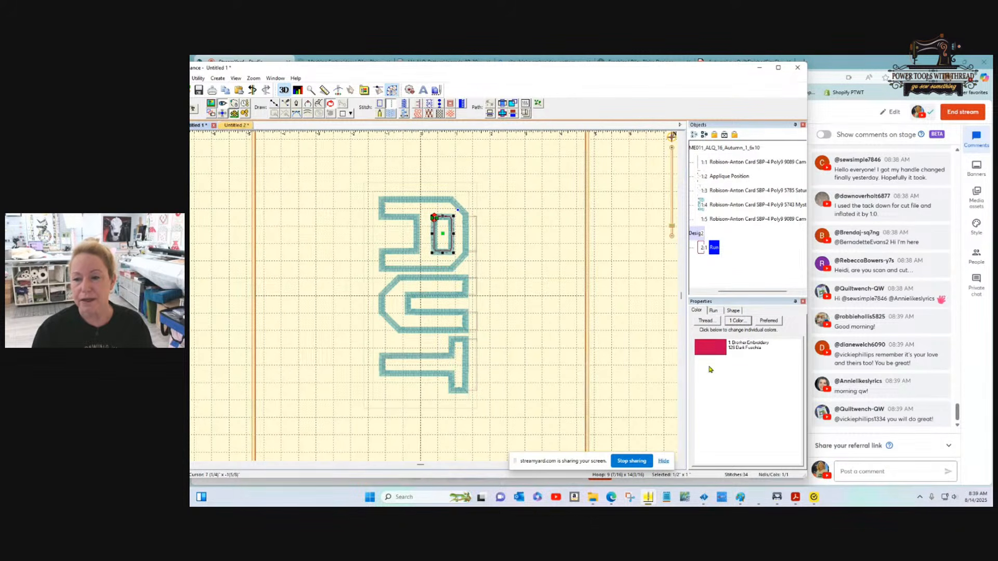
click(714, 348)
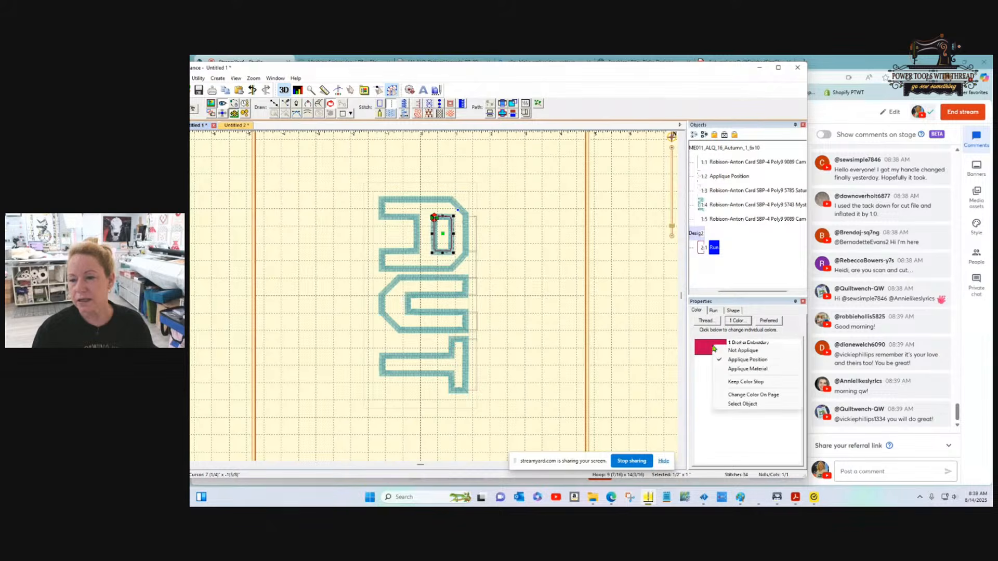
click(727, 359)
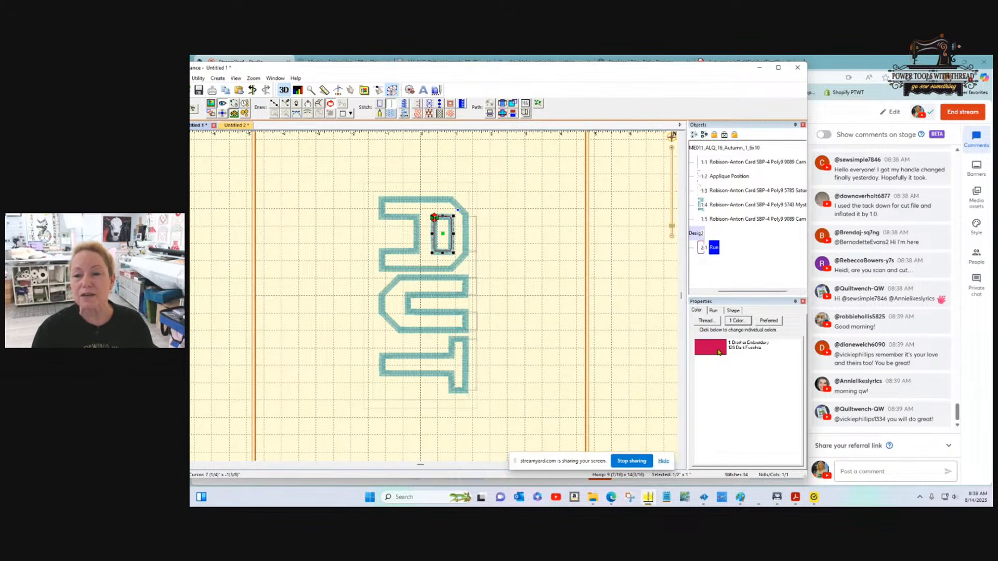
- Save all of the AUT design's applique cutting shapes to Downloads as the SVG file AutSVG at 96 DPI
double_click(714, 348)
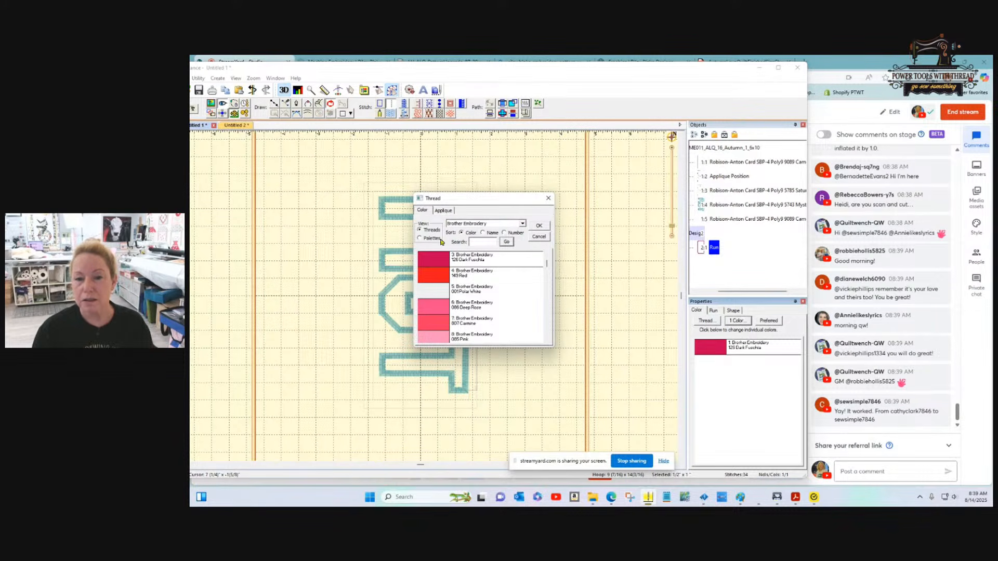
click(443, 211)
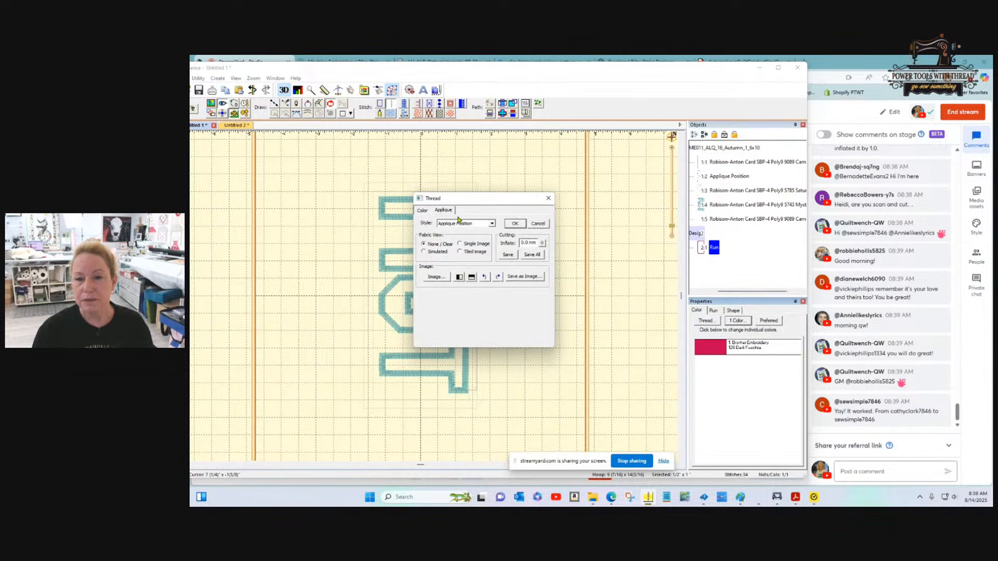
click(533, 256)
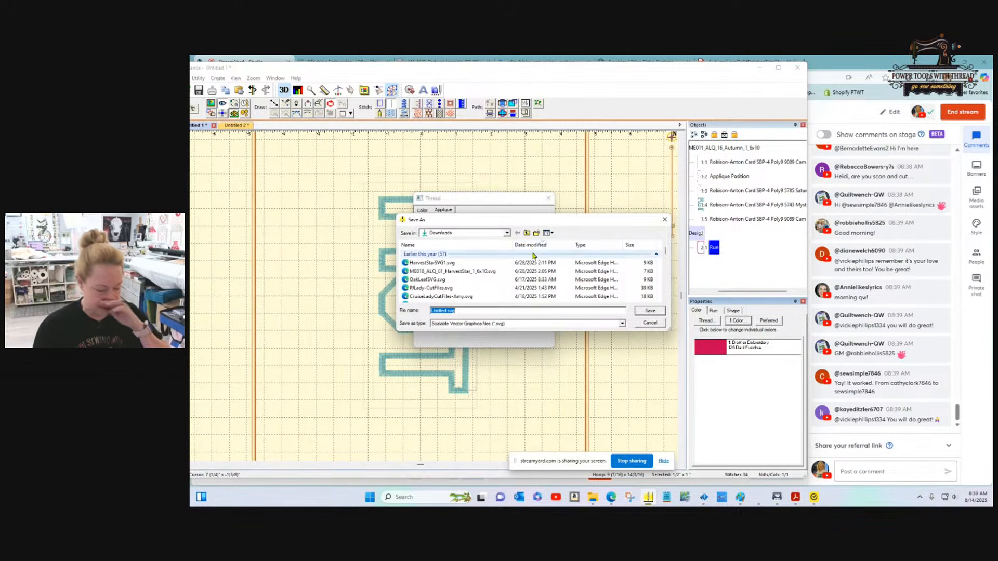
text(AUT)
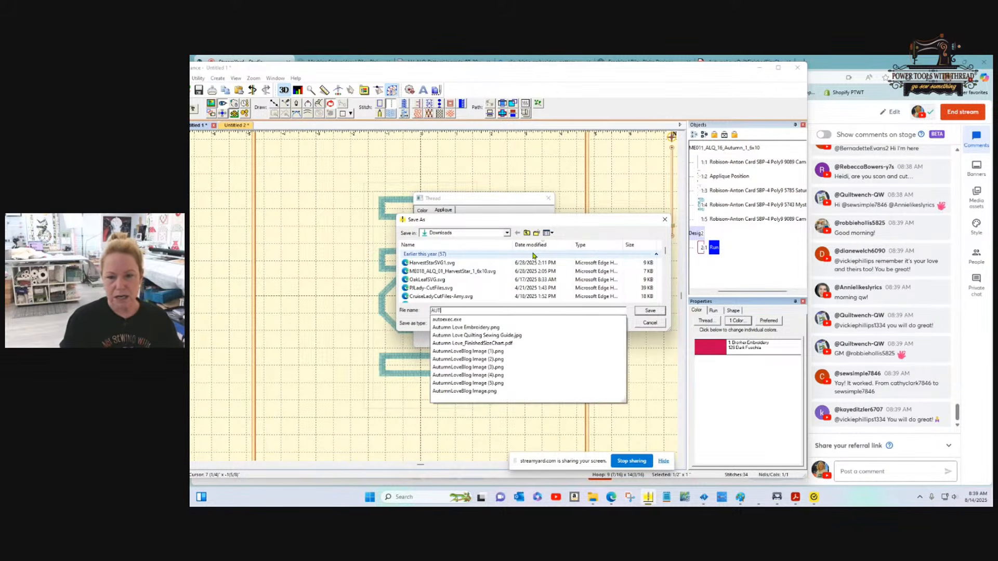
key(BackSpace)
key(BackSpace)
text(ut)
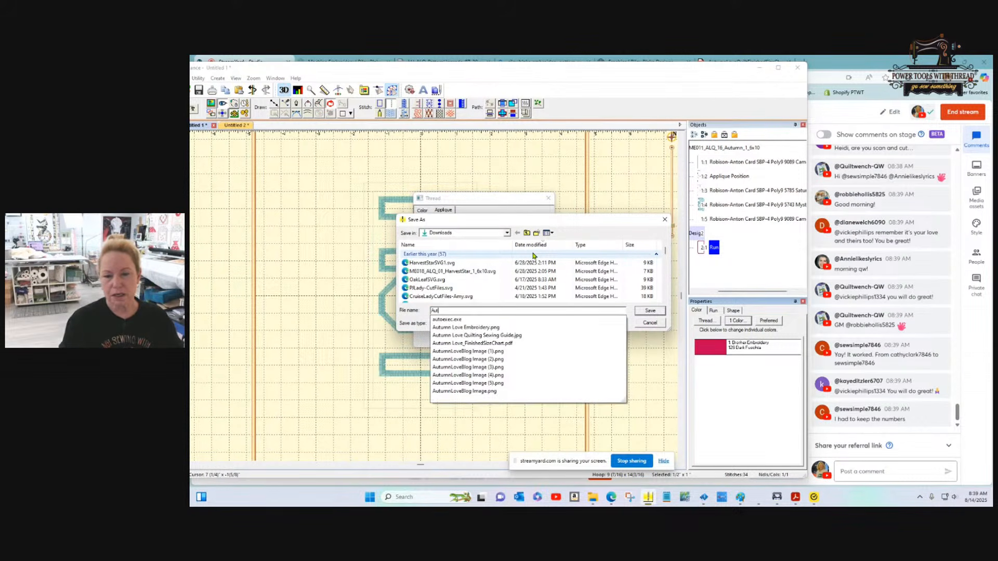
text(SVG)
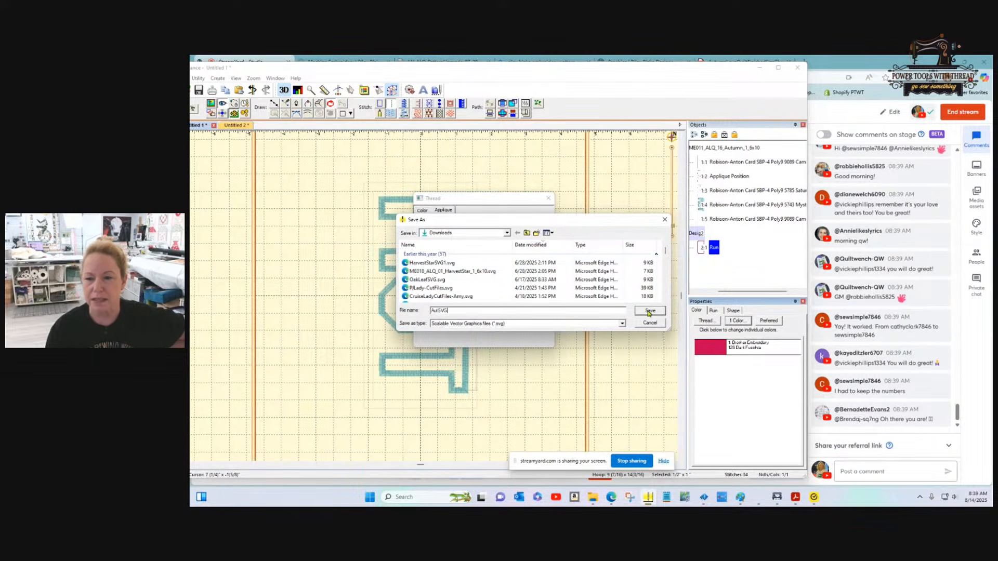
click(650, 311)
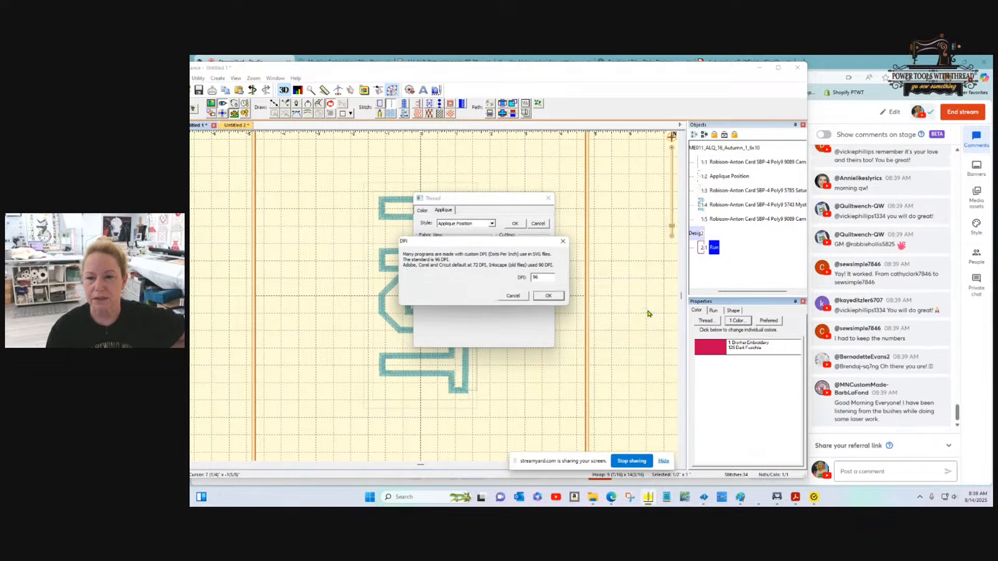
click(549, 297)
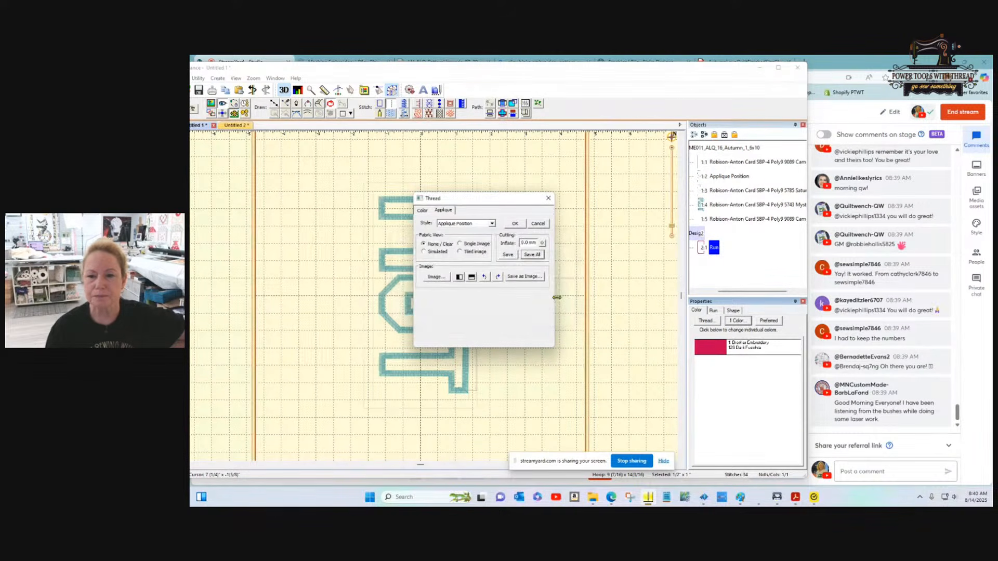
click(515, 224)
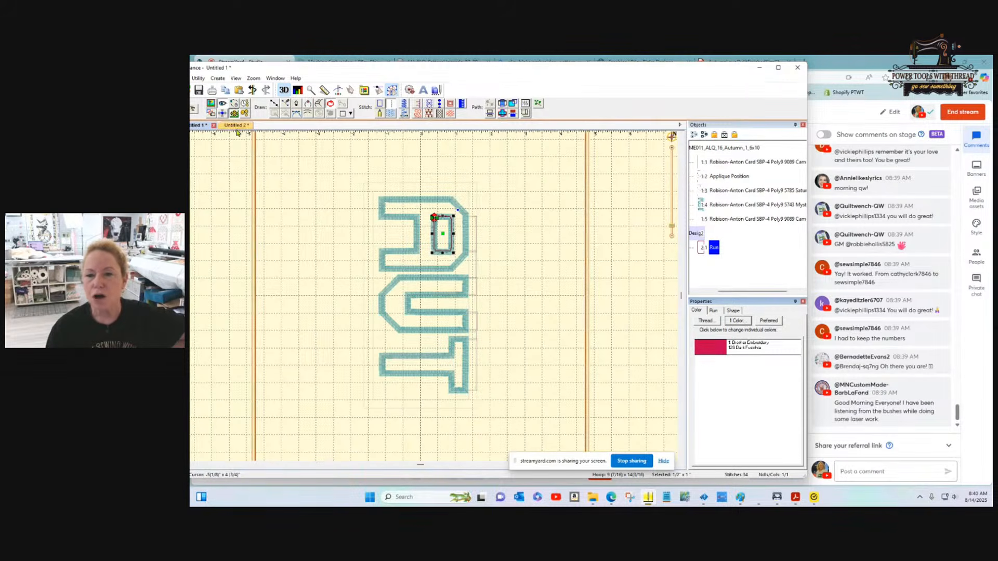
click(644, 235)
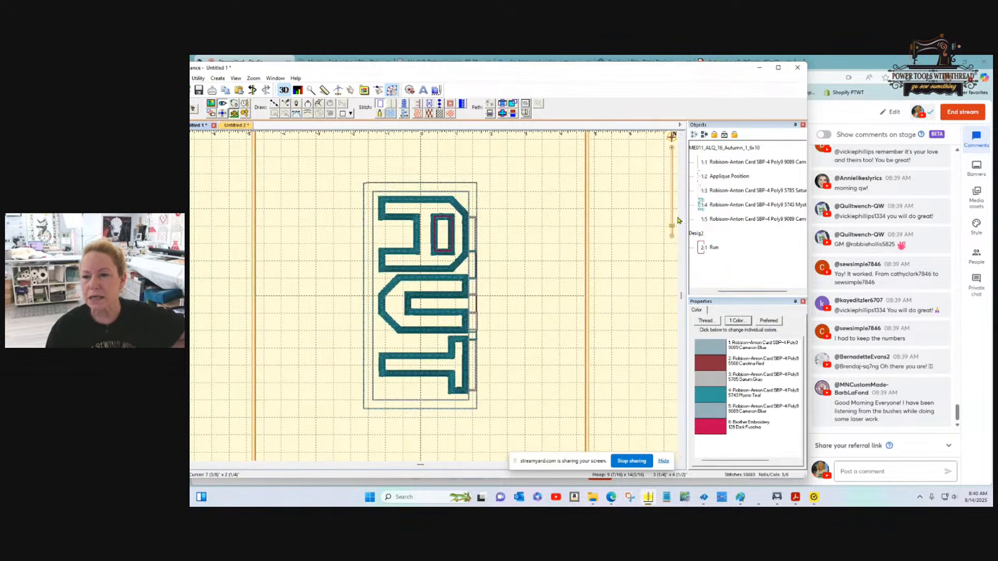
- Switch to the Untitled 2 design, expand its color list, and widen the program window and the object list
click(711, 220)
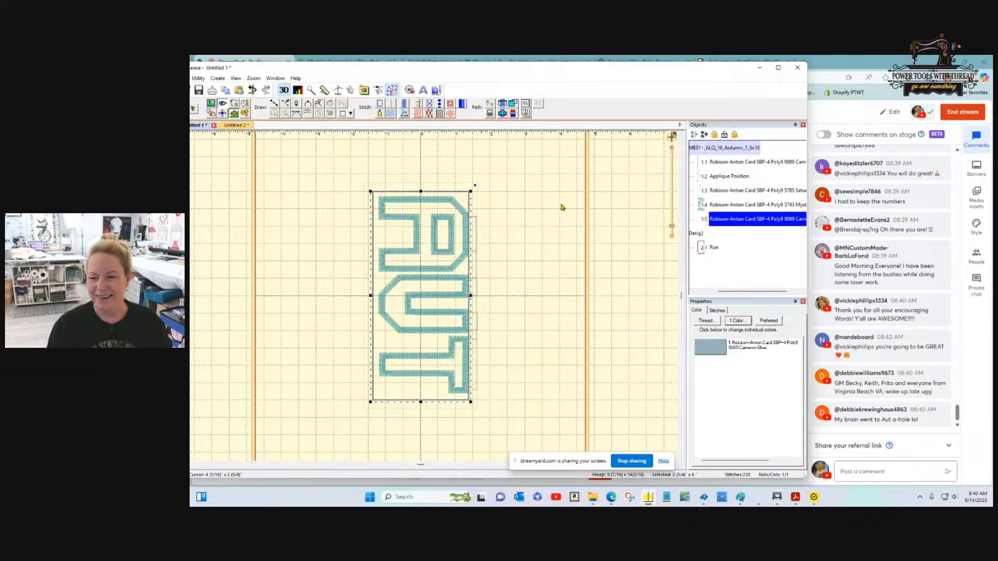
click(235, 126)
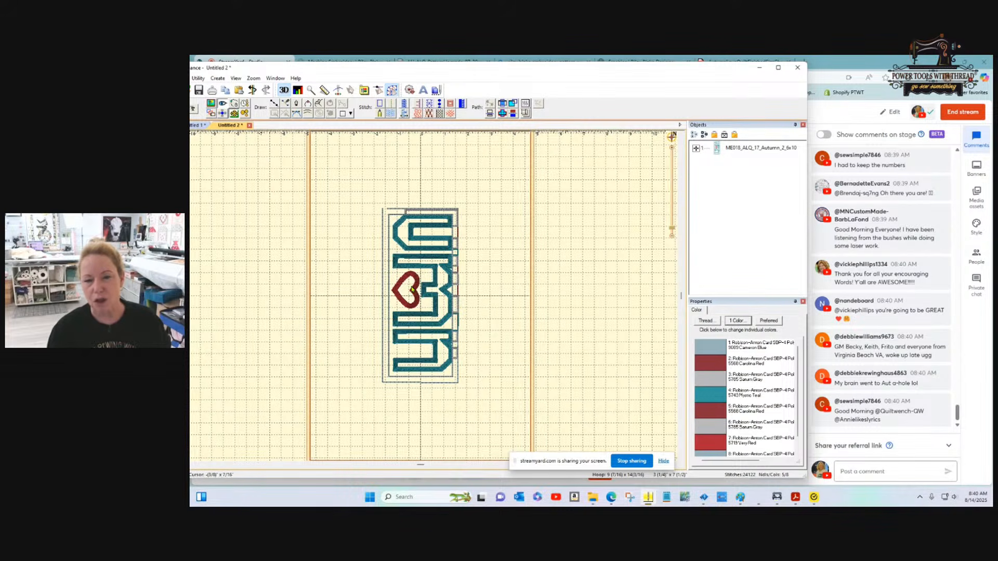
click(696, 149)
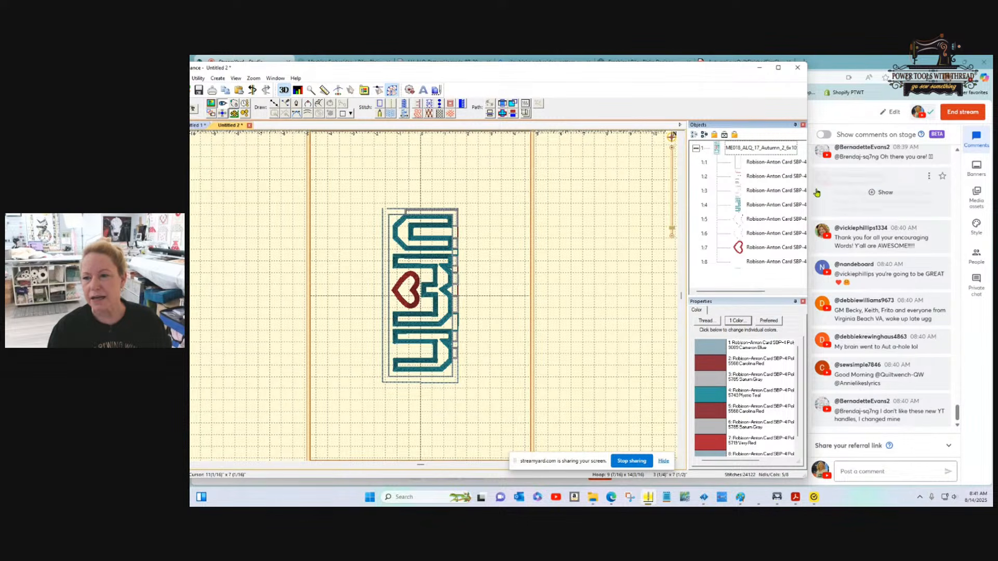
drag(809, 192, 960, 184)
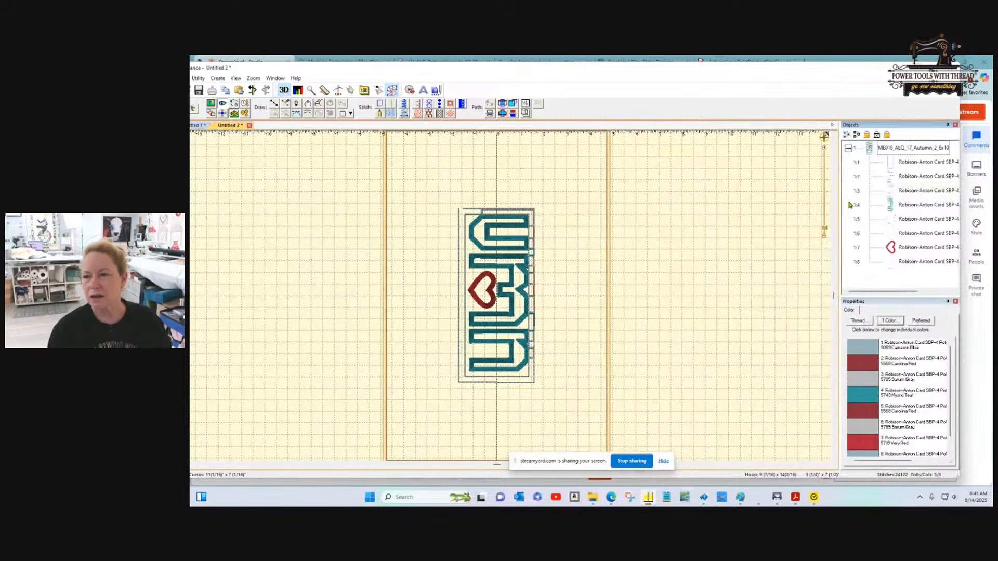
drag(841, 201, 802, 202)
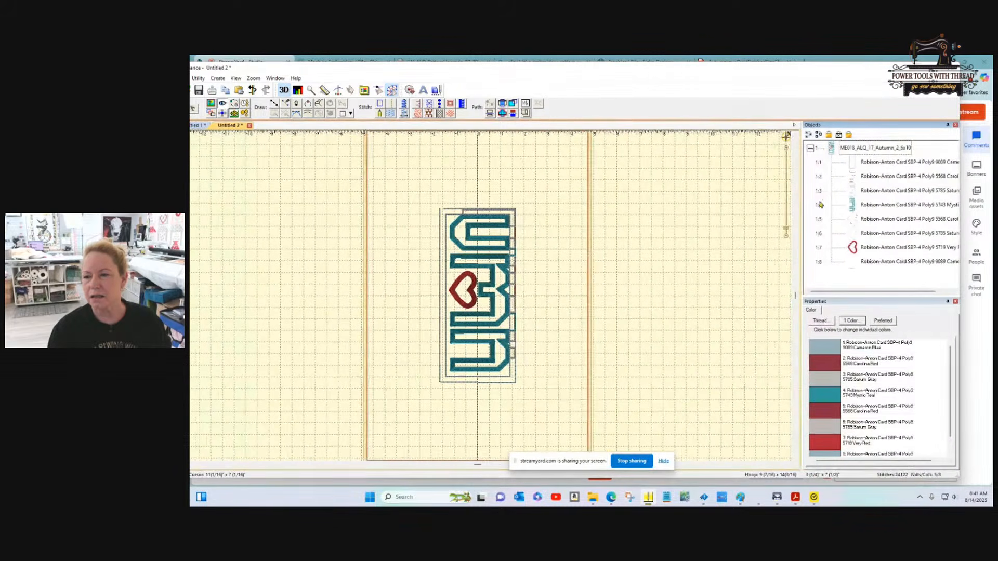
- Mark the Carolina Red placement stitches of the UMN letters as Applique Position
click(858, 178)
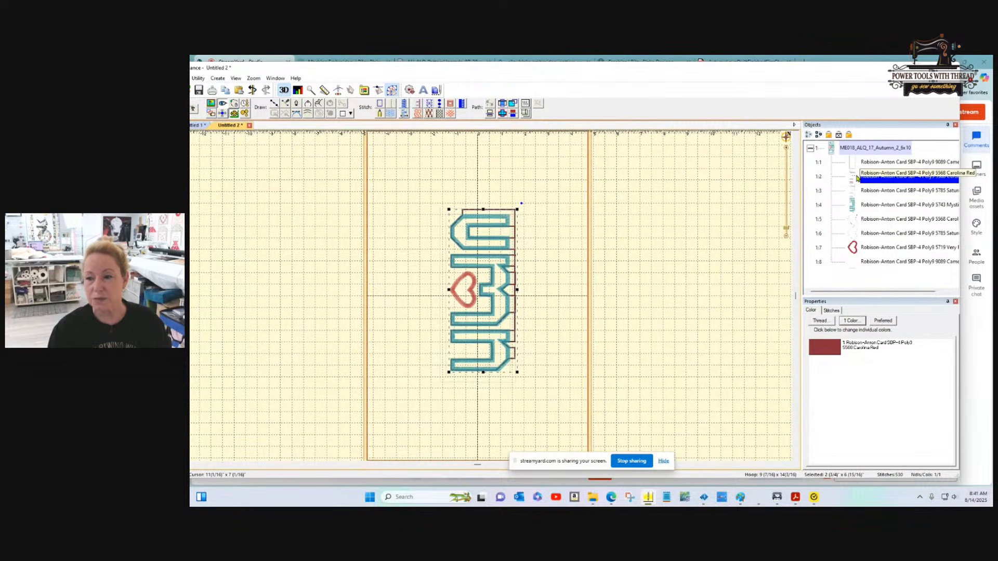
right_click(823, 348)
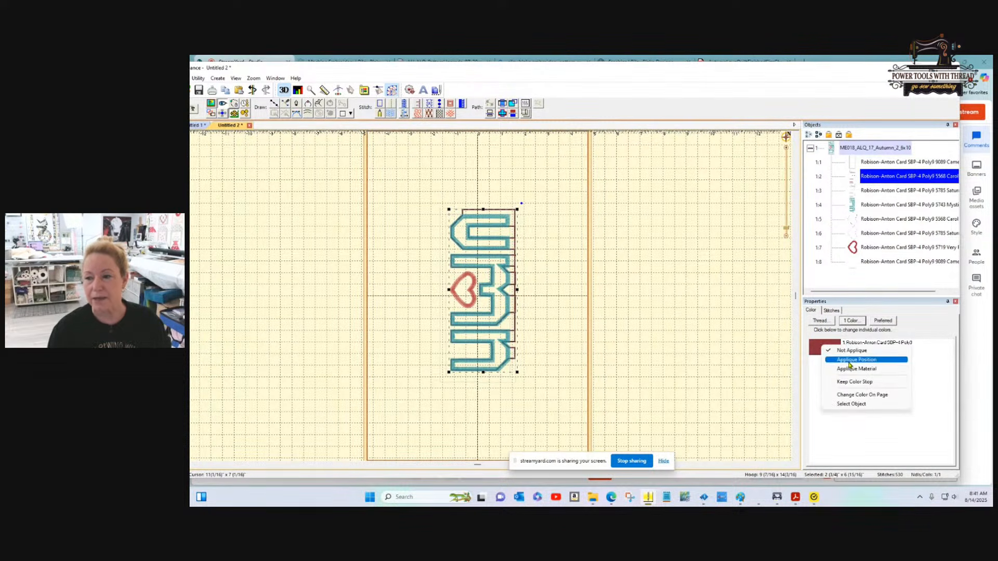
click(850, 364)
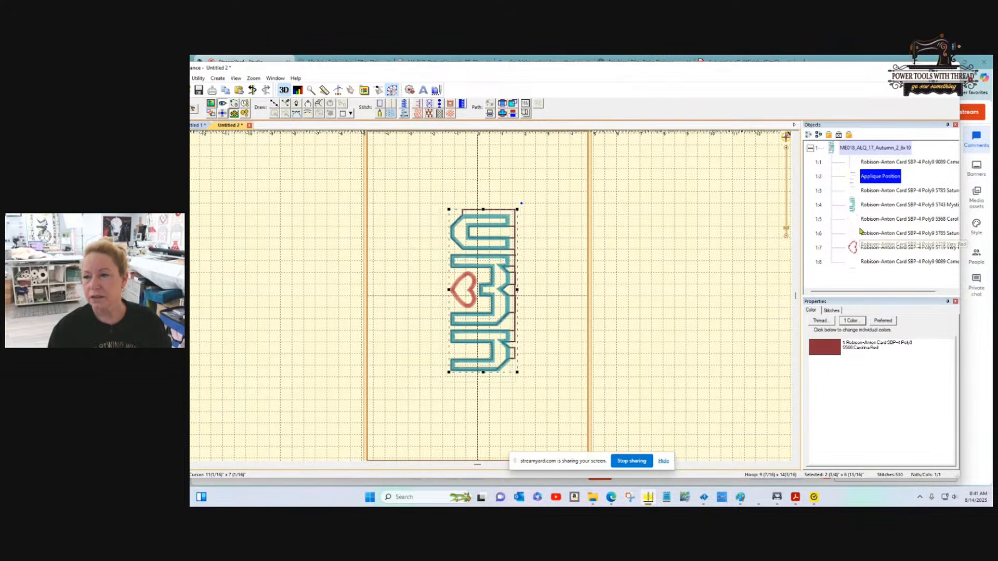
- Step through the letters' tack-down and satin colors and mark the heart's Carolina Red placement stitches as Applique Position
click(864, 196)
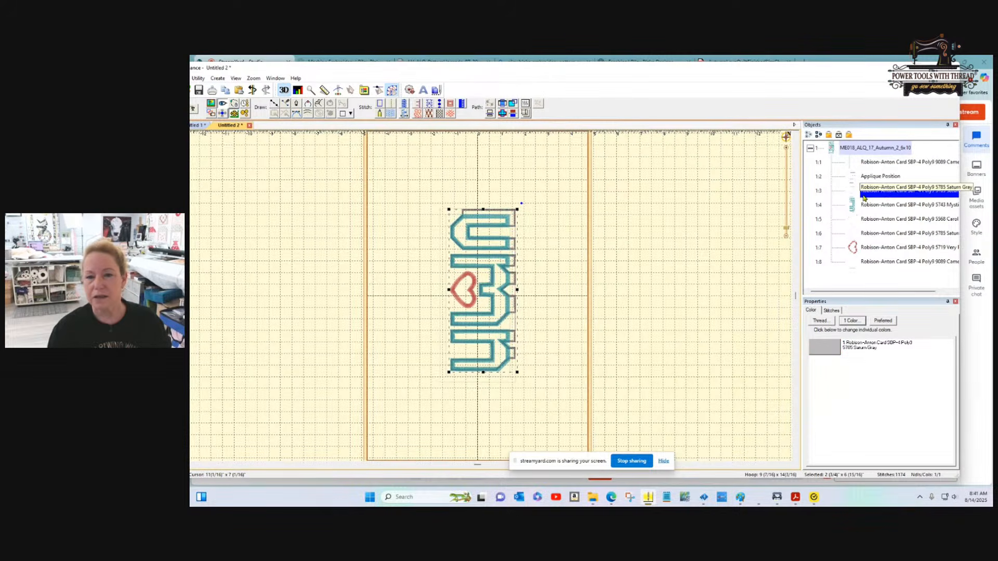
click(863, 210)
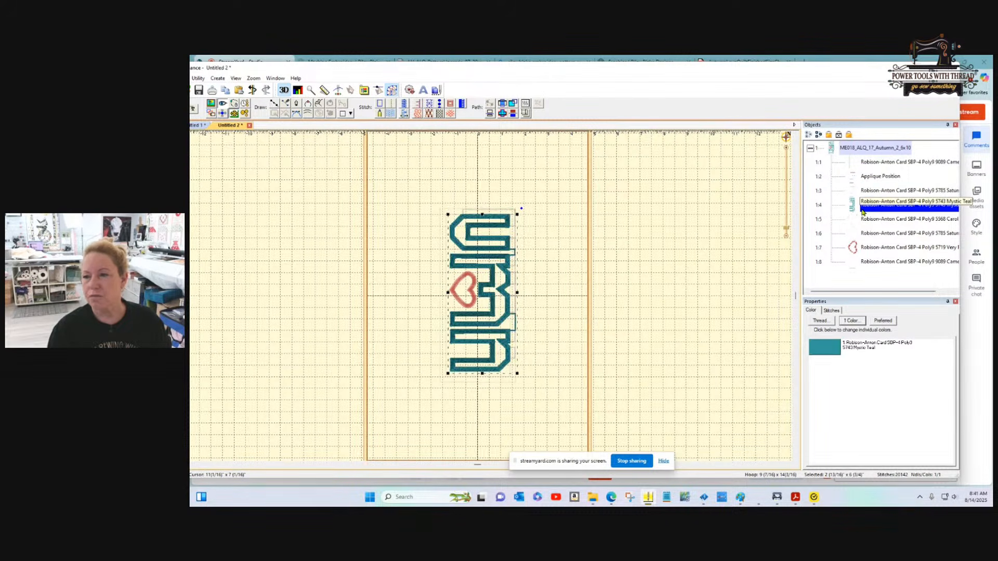
click(865, 223)
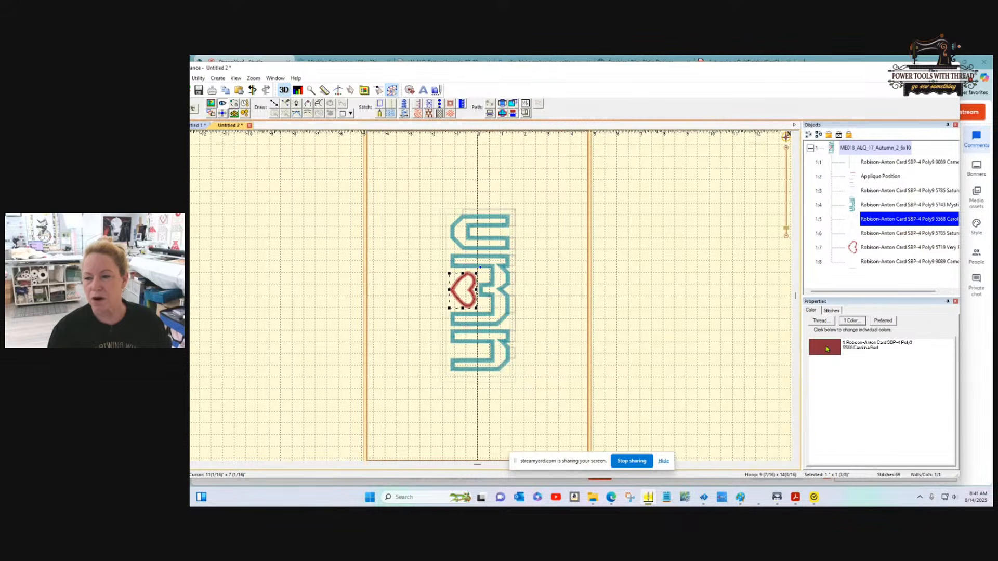
right_click(827, 349)
click(847, 360)
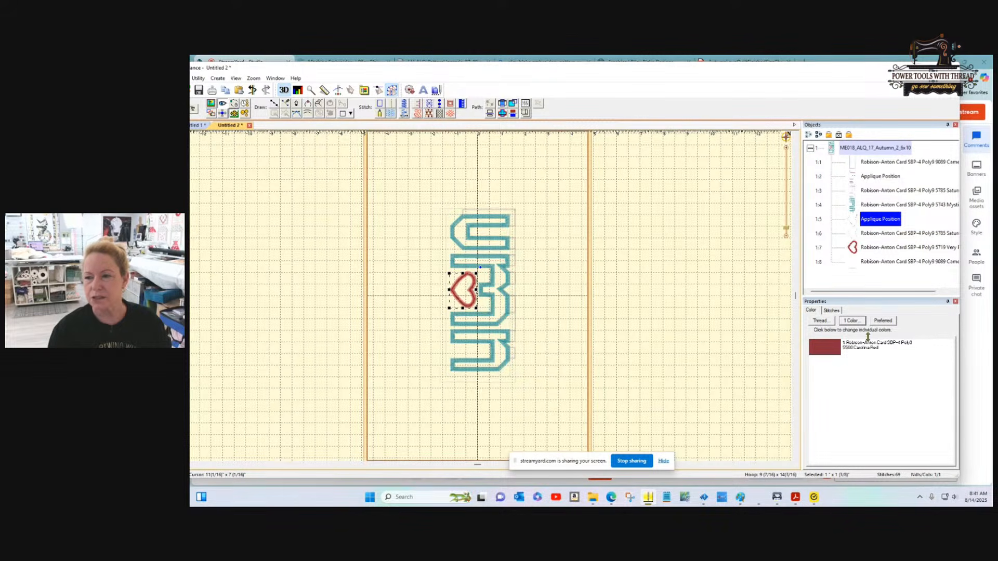
- Examine the heart's Saturn Gray and Very Red stitches and the final Cameron Blue outline
click(866, 235)
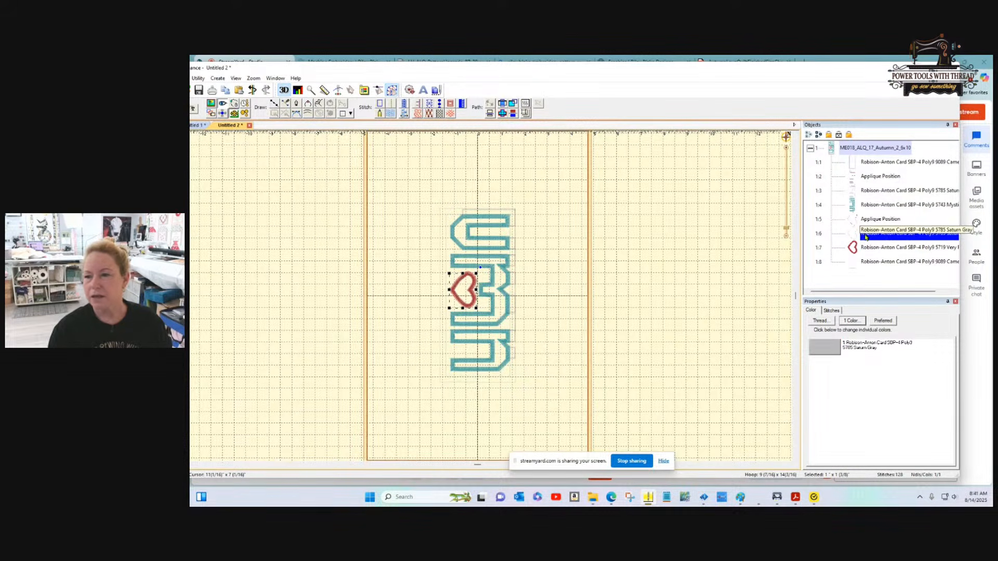
click(870, 252)
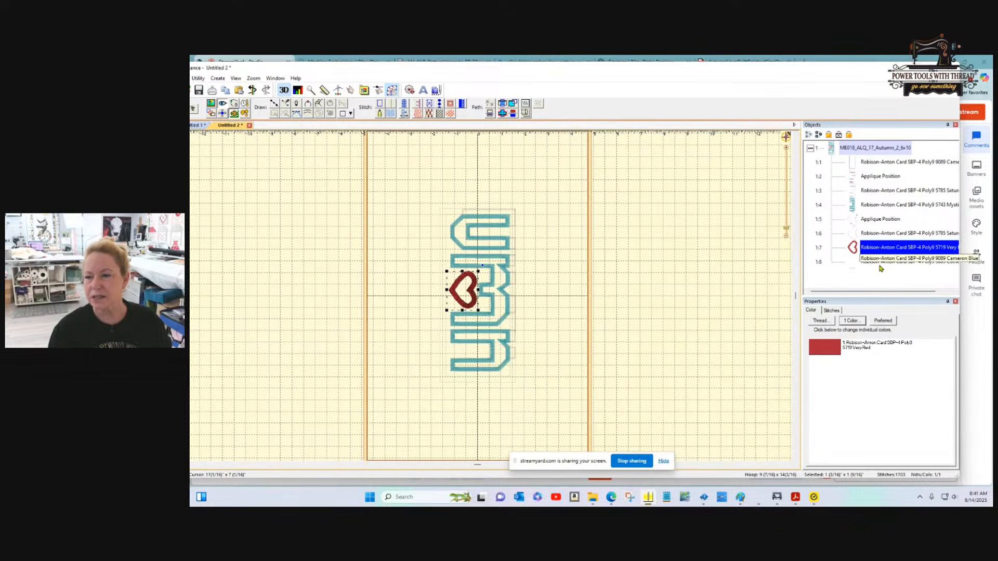
click(868, 262)
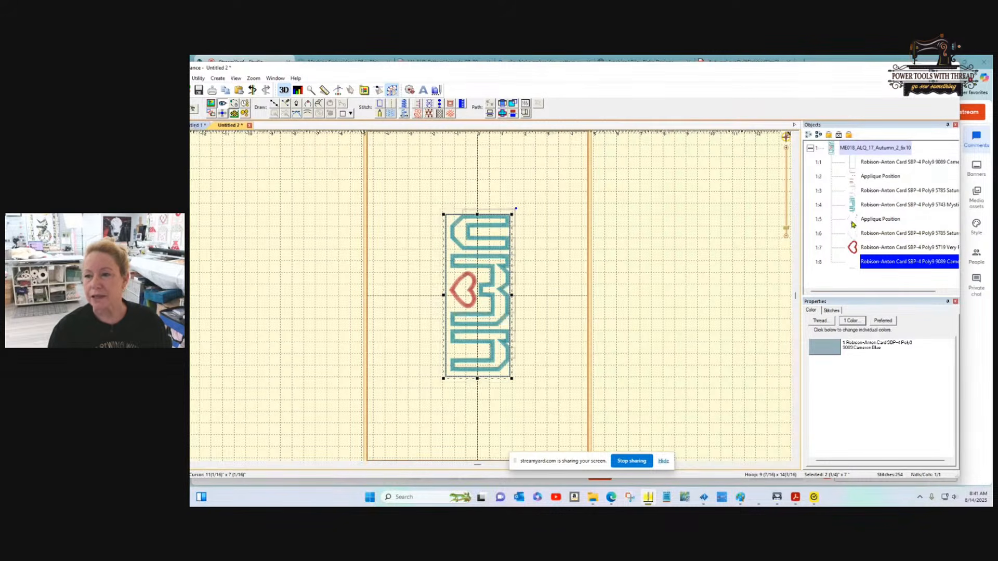
- Export all cutting shapes of the UMN design's letter placement stitches to Downloads as Umn.svg at 96 DPI
click(866, 180)
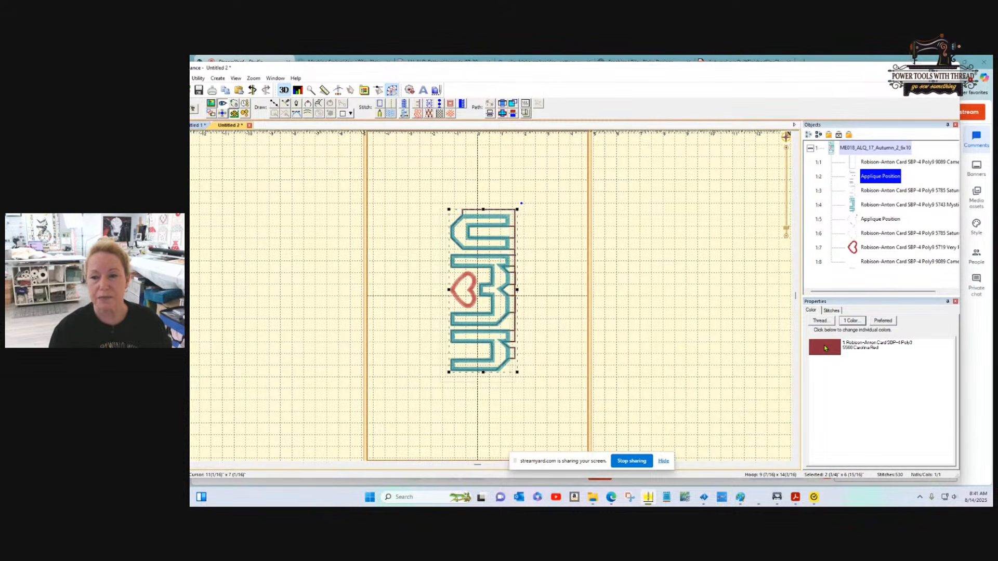
click(826, 348)
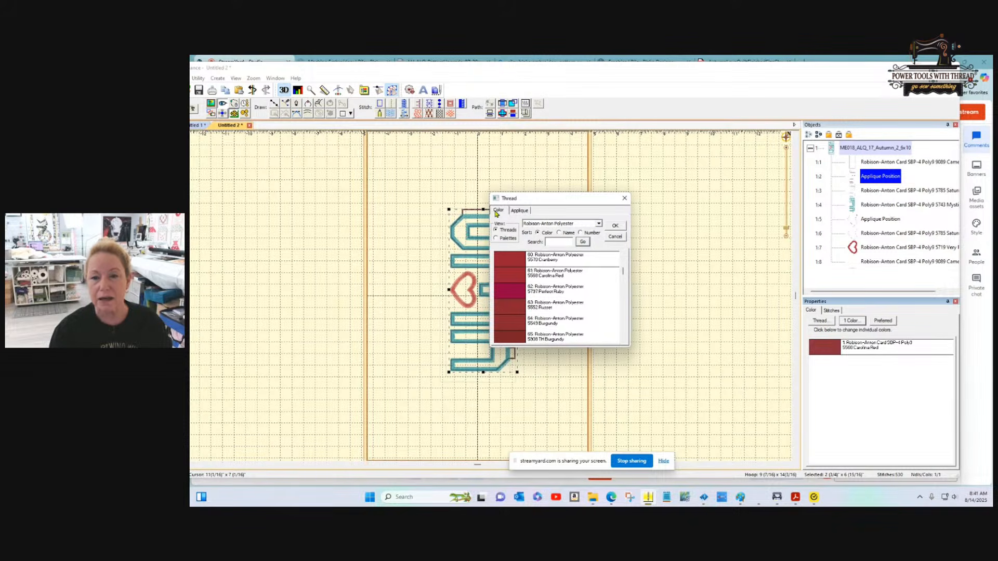
click(520, 211)
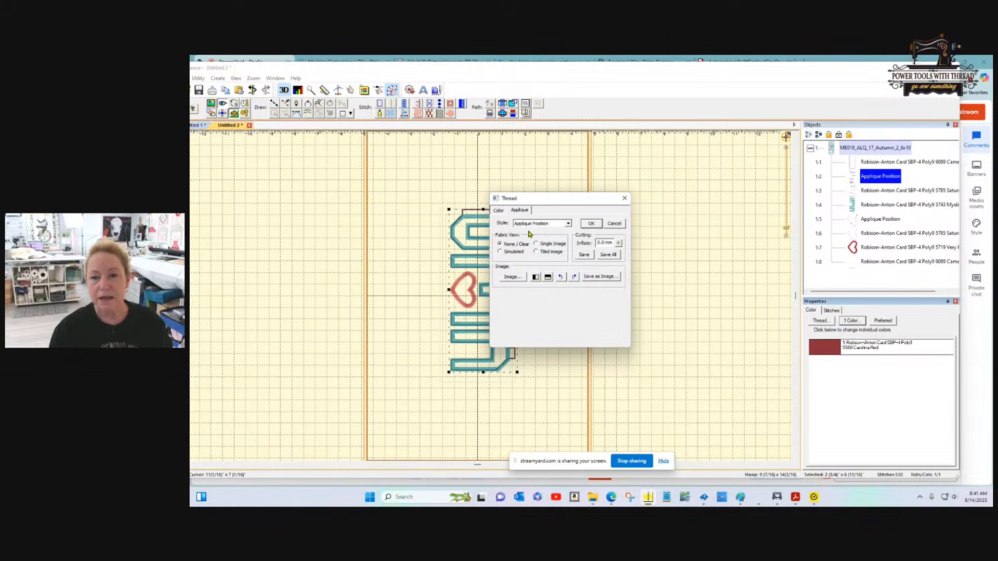
click(608, 255)
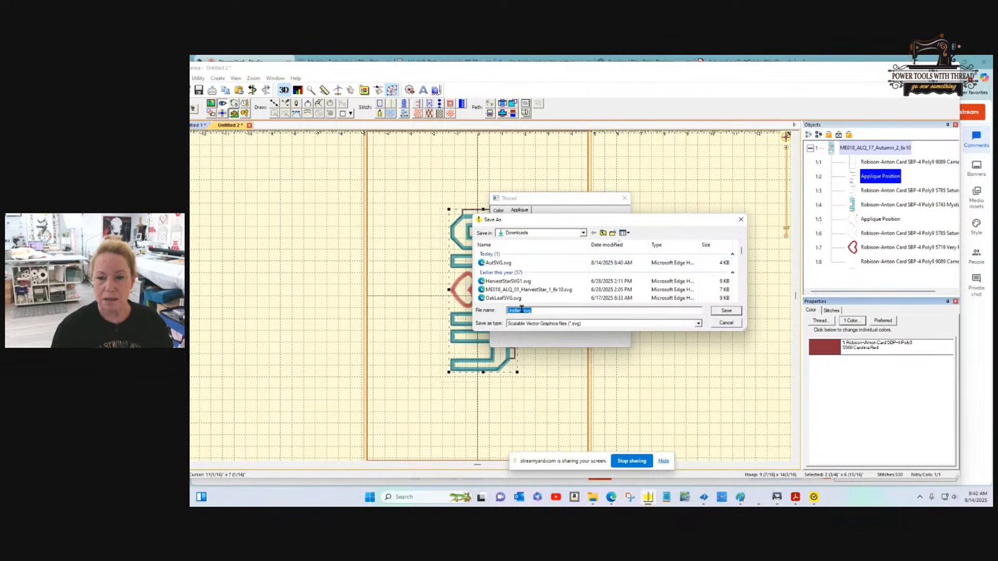
click(520, 311)
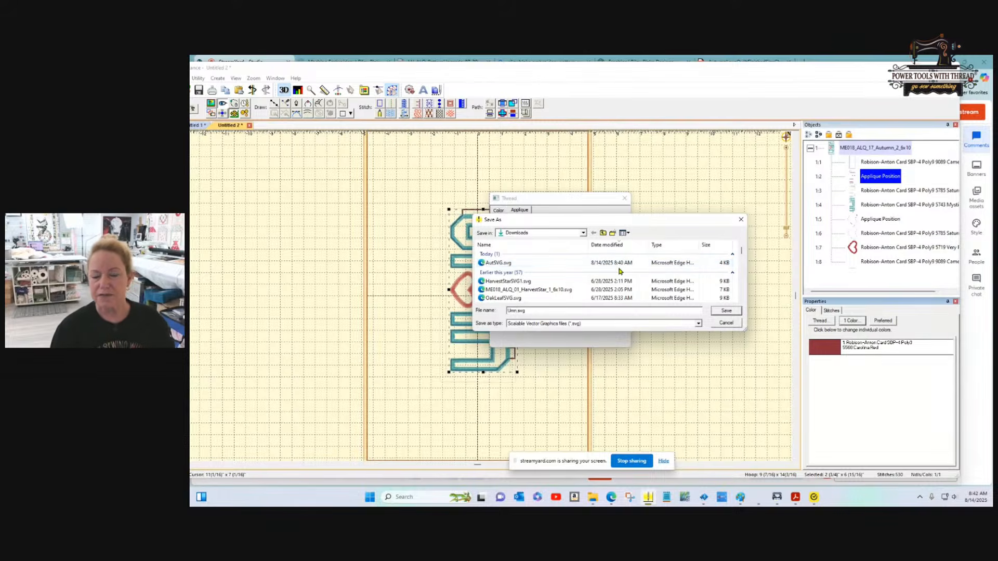
click(726, 312)
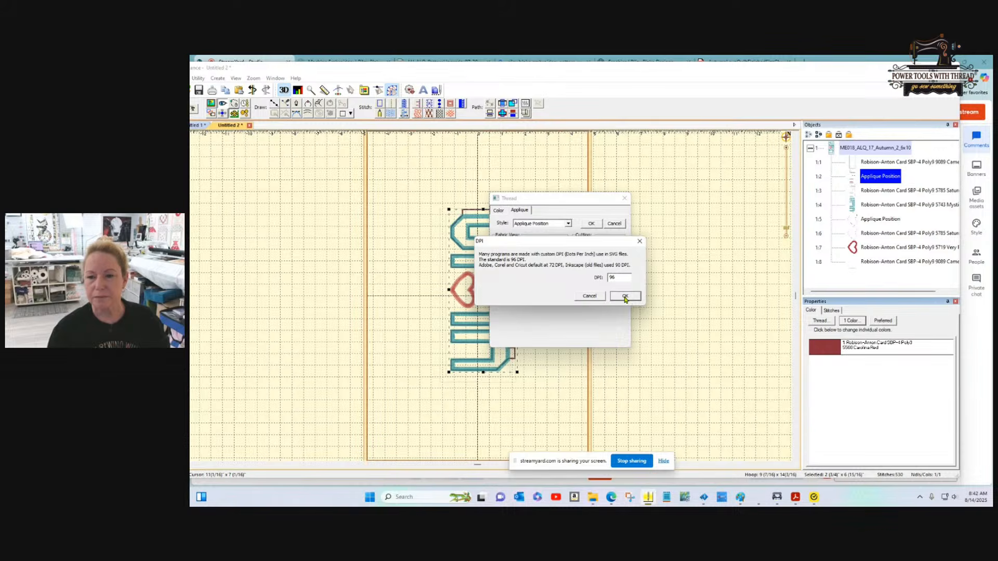
click(625, 297)
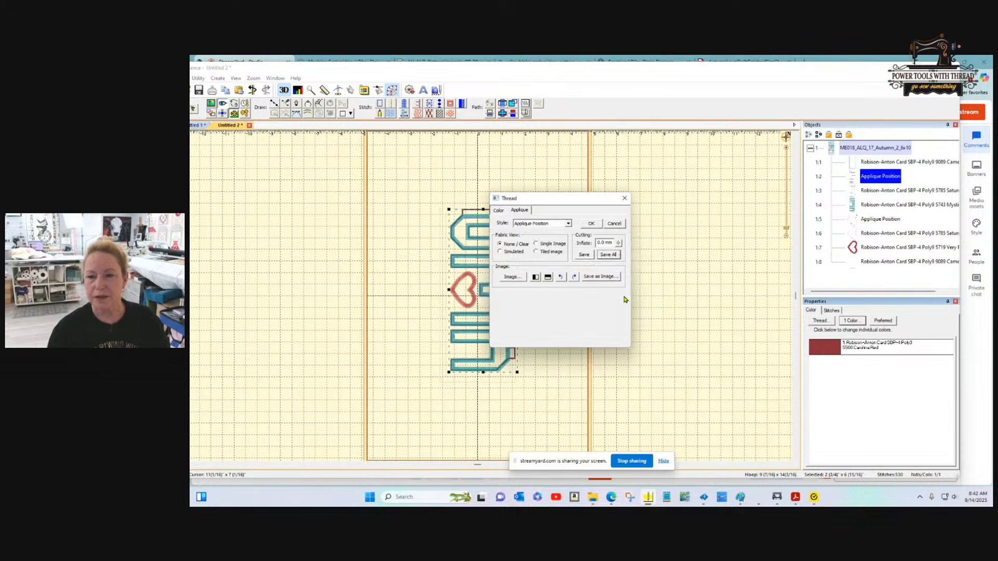
click(591, 225)
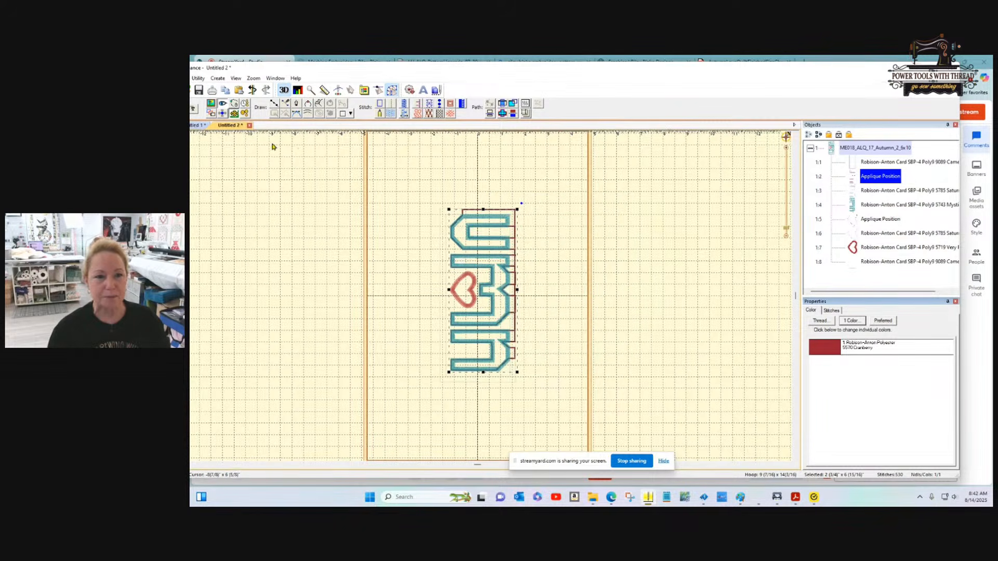
- Return to the Untitled 1 design and check the Downloads folder in File Explorer for the exported SVG files
click(199, 125)
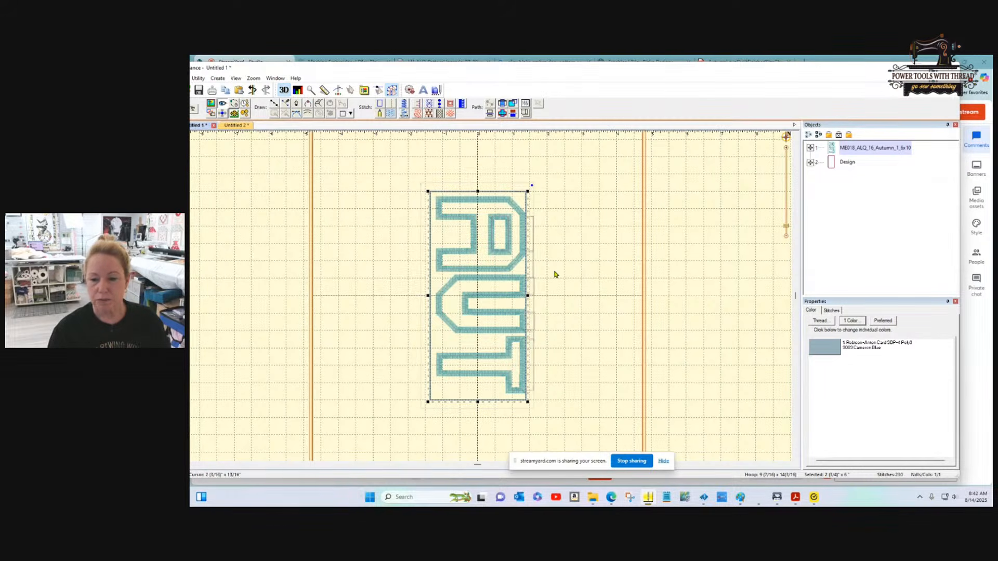
mouse_move(594, 498)
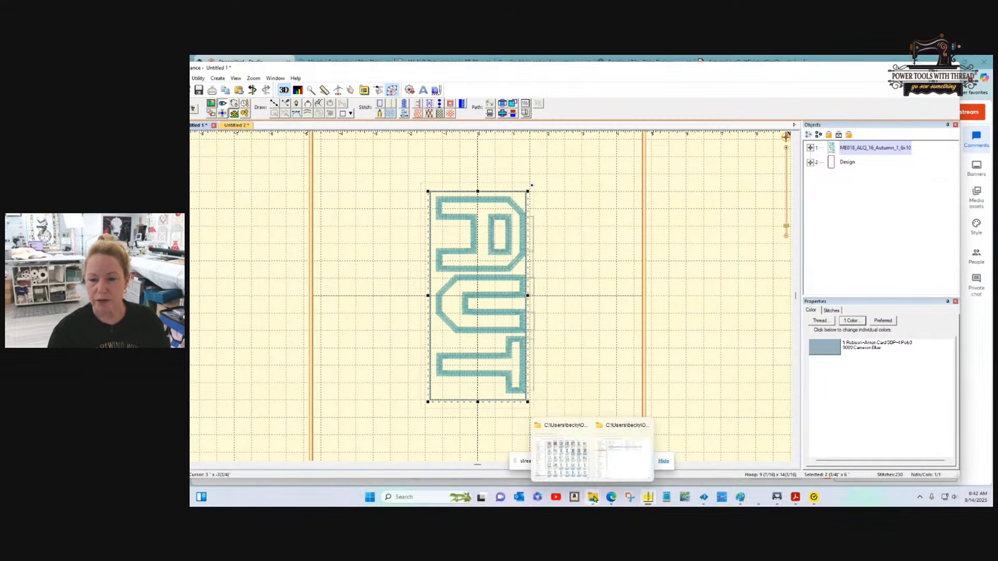
click(564, 457)
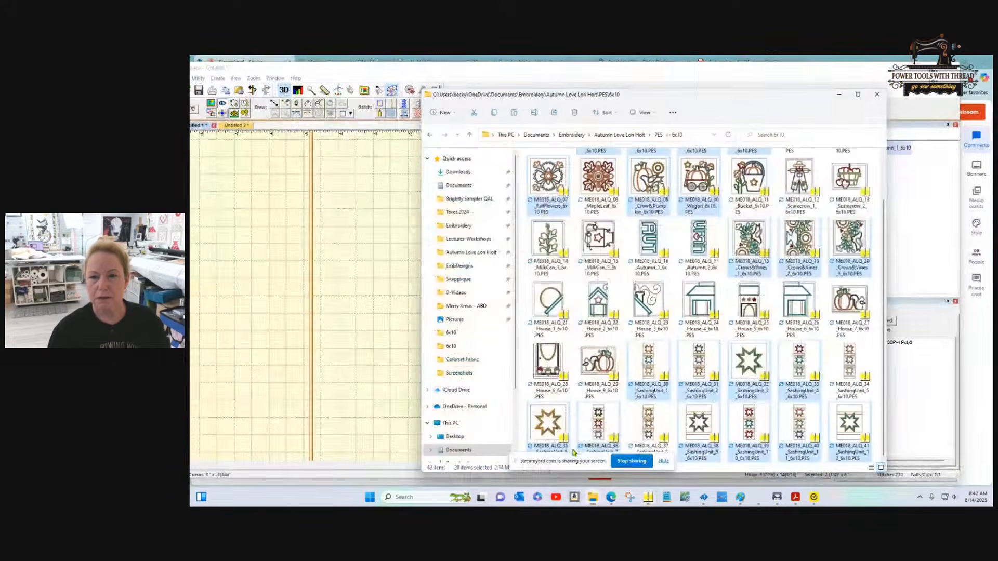
click(459, 172)
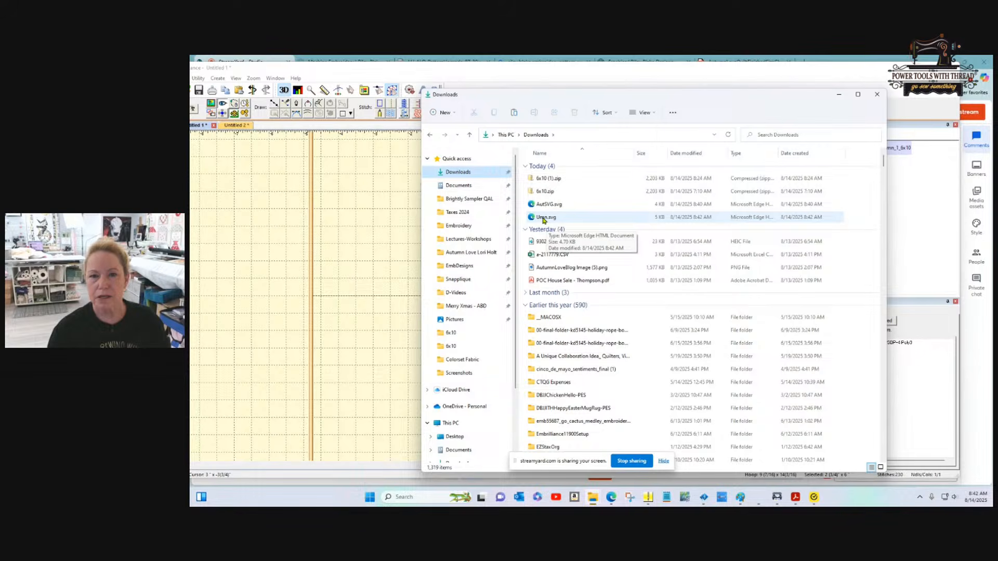
- Switch to the Edge browser, open the bookmarked Brother CanvasWorkspace site, and log in with the saved credentials
click(612, 498)
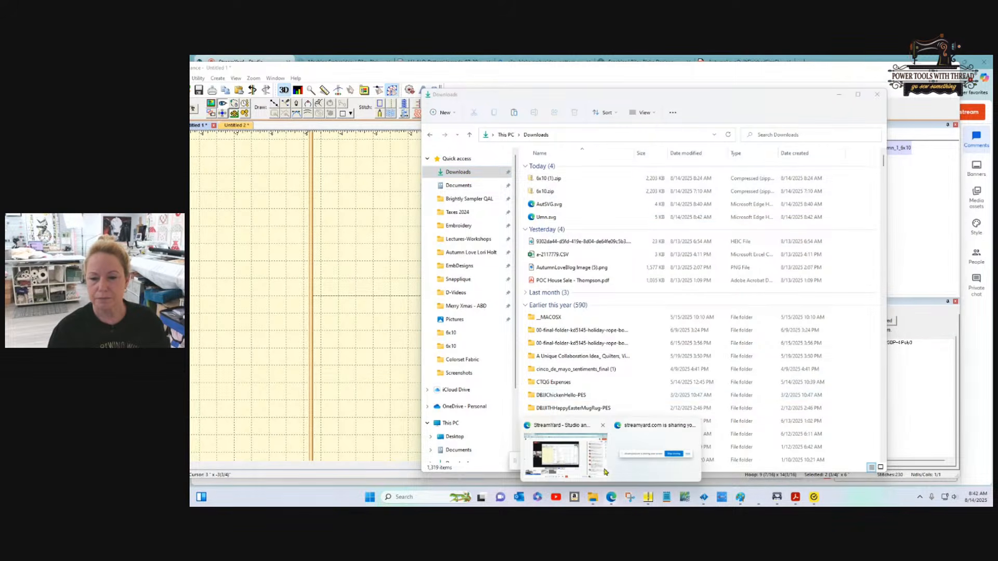
click(563, 450)
click(345, 63)
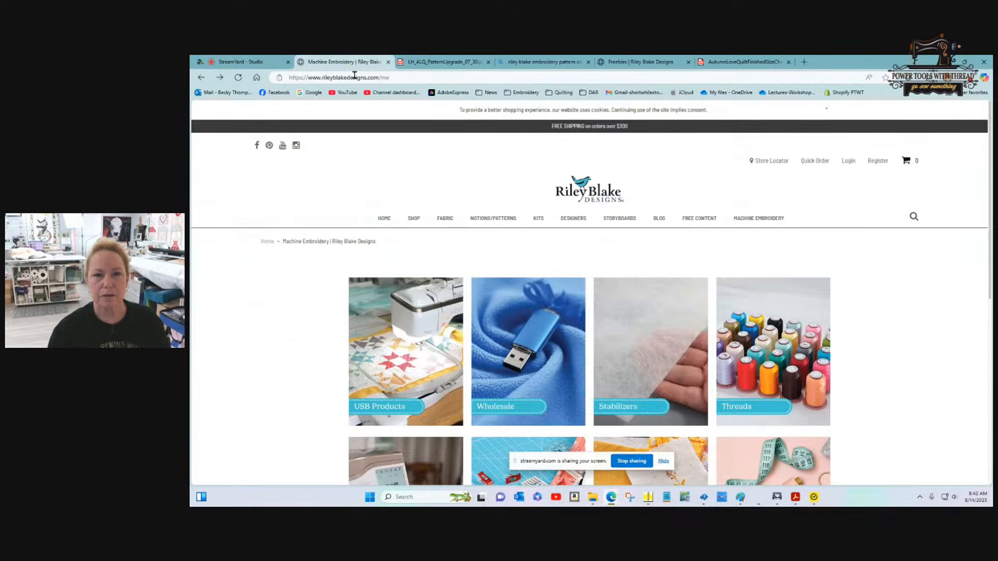
click(522, 93)
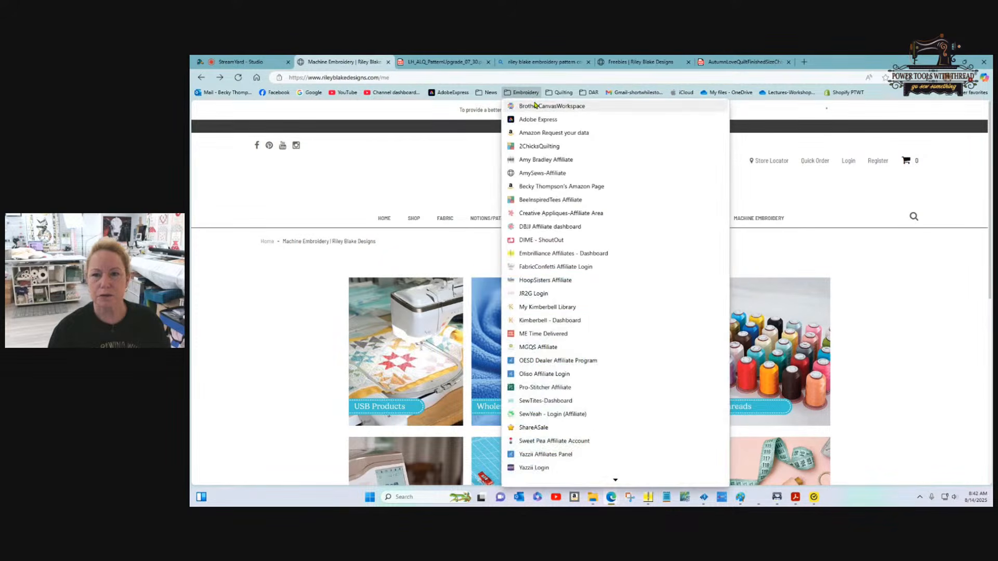
click(530, 105)
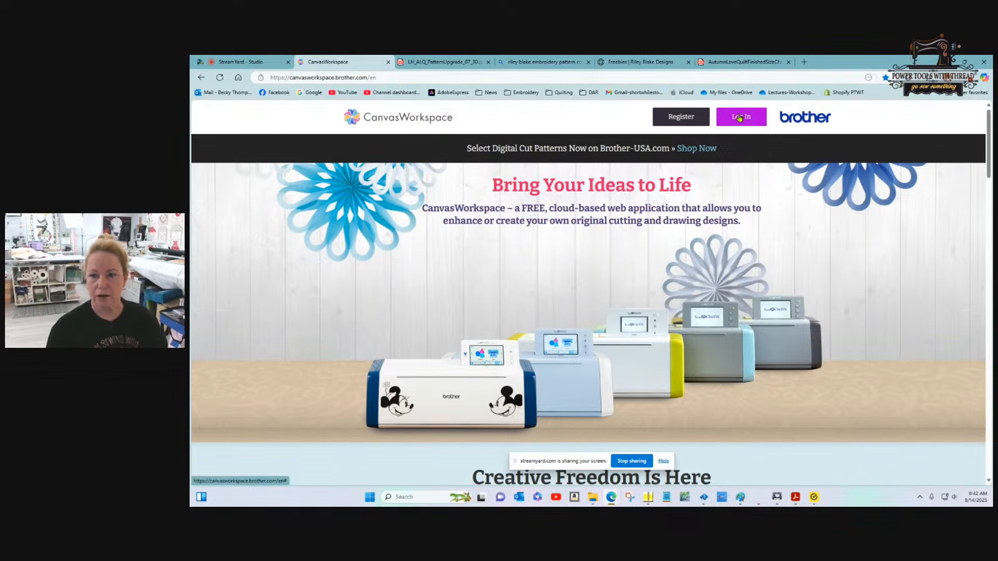
click(740, 118)
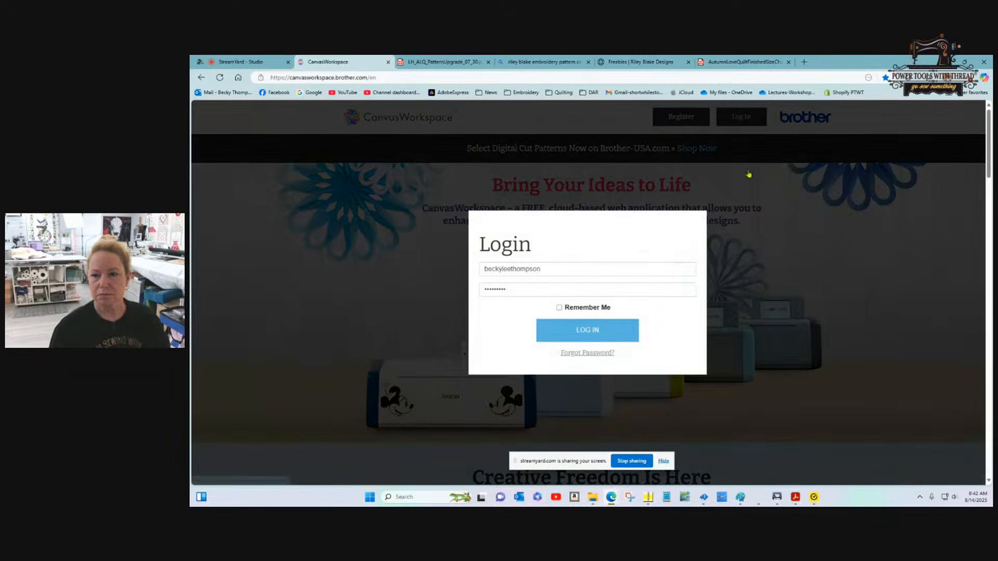
click(586, 330)
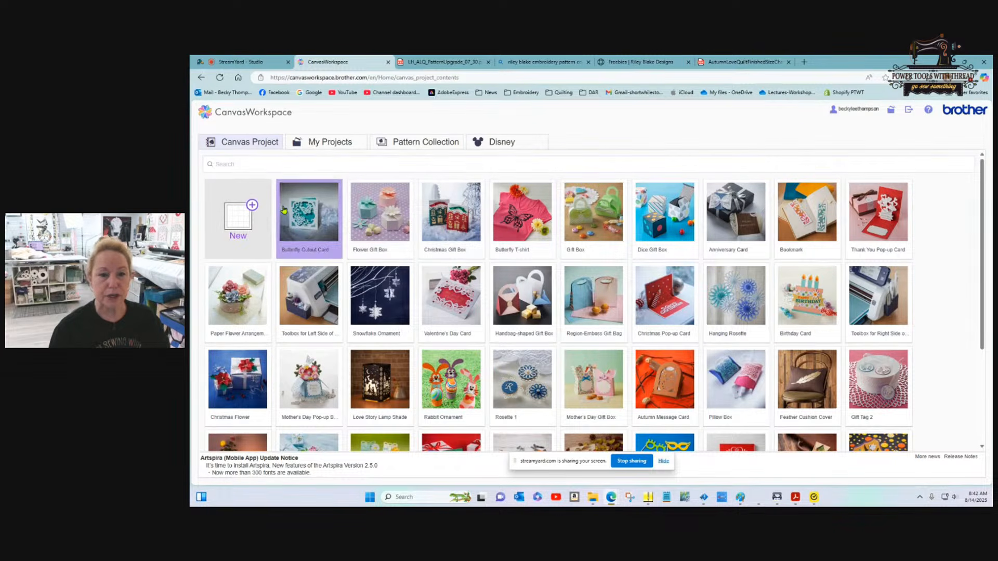
- Import AutSVG.svg into a new canvas project and move the AUT letters to the right half of the mat
click(239, 218)
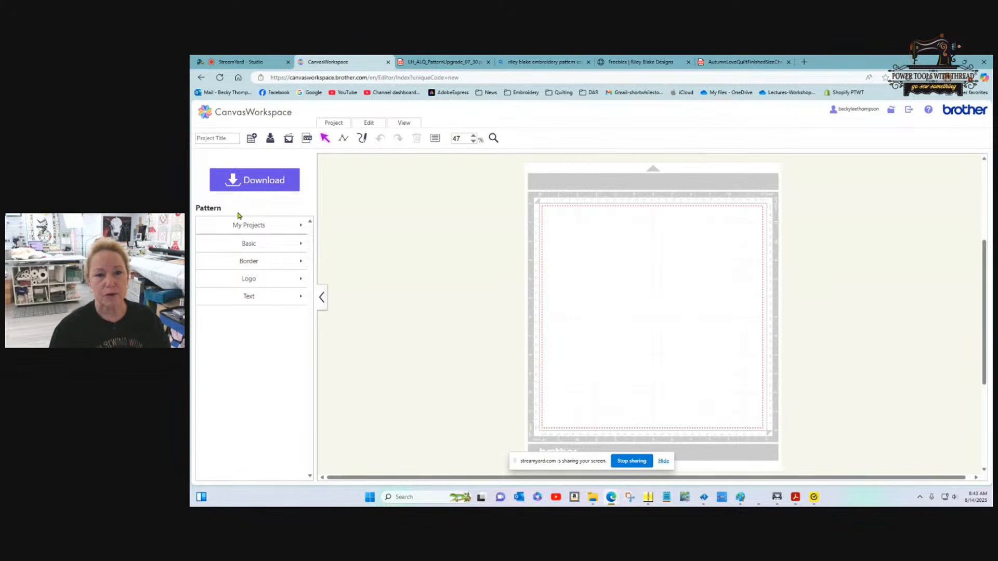
click(307, 138)
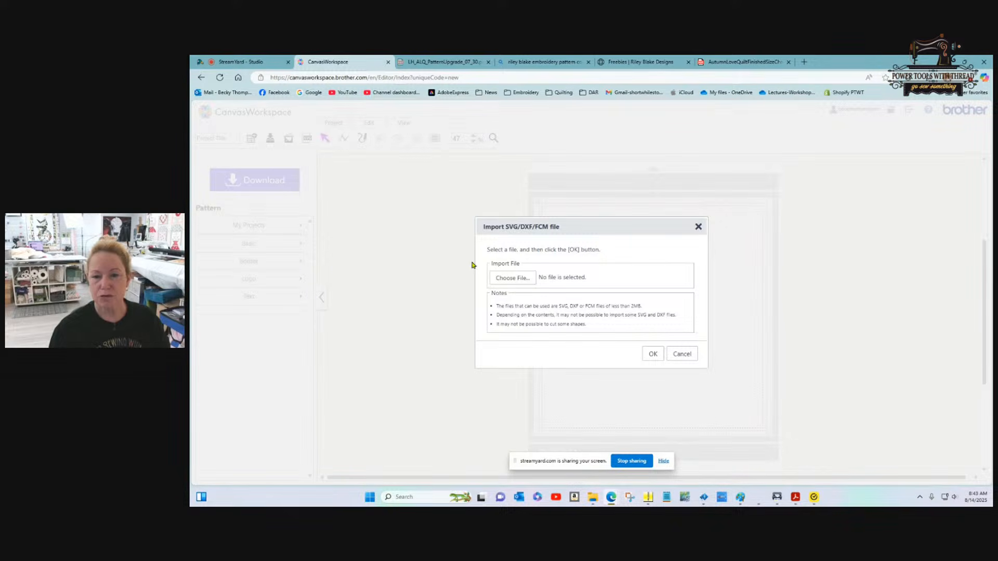
click(511, 278)
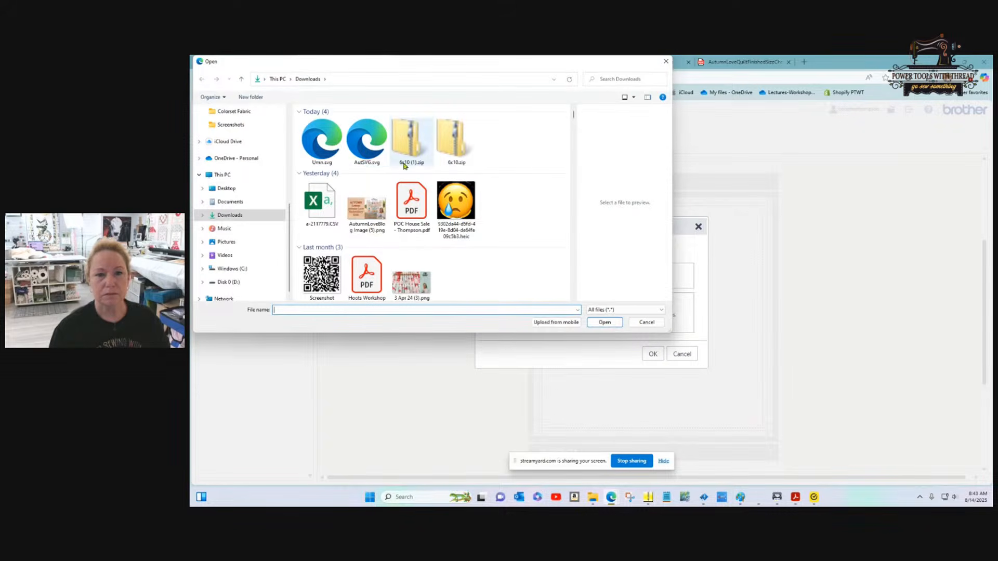
click(360, 138)
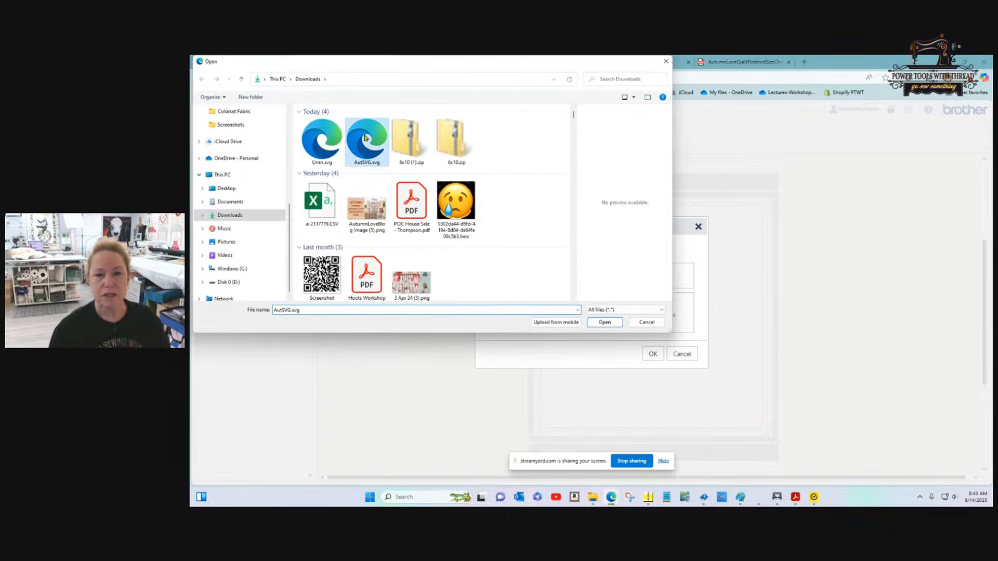
click(605, 322)
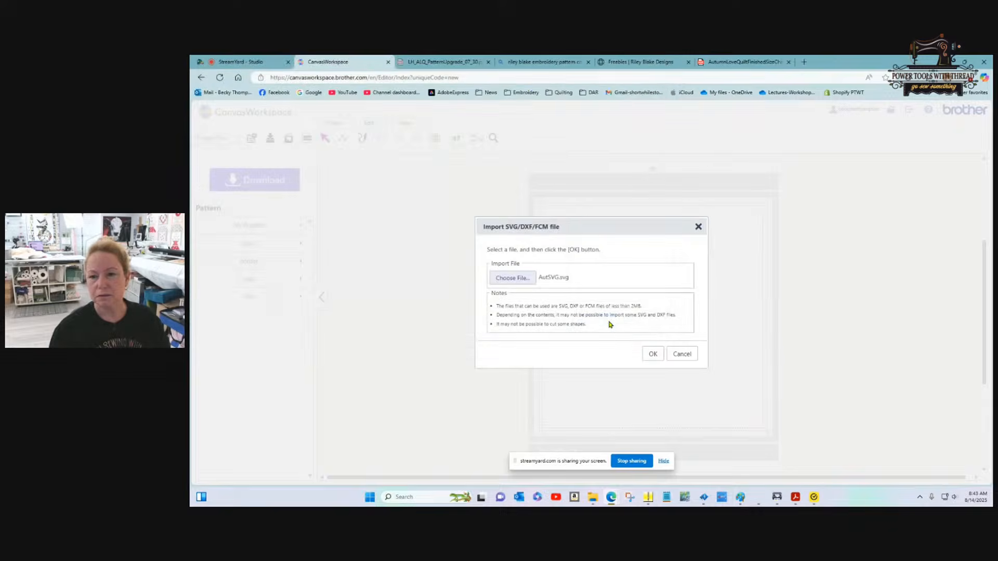
click(654, 356)
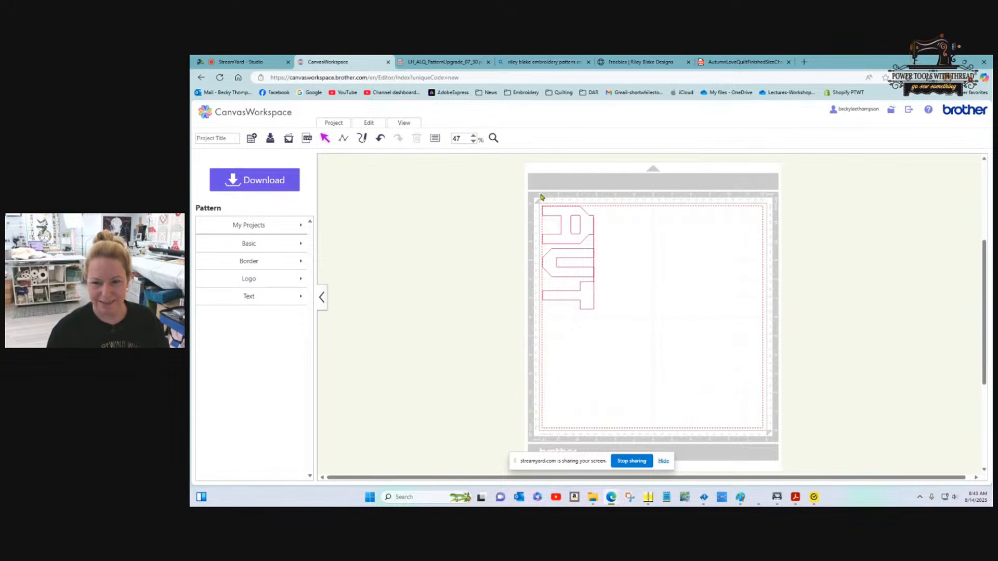
drag(531, 193, 620, 341)
drag(570, 273, 700, 289)
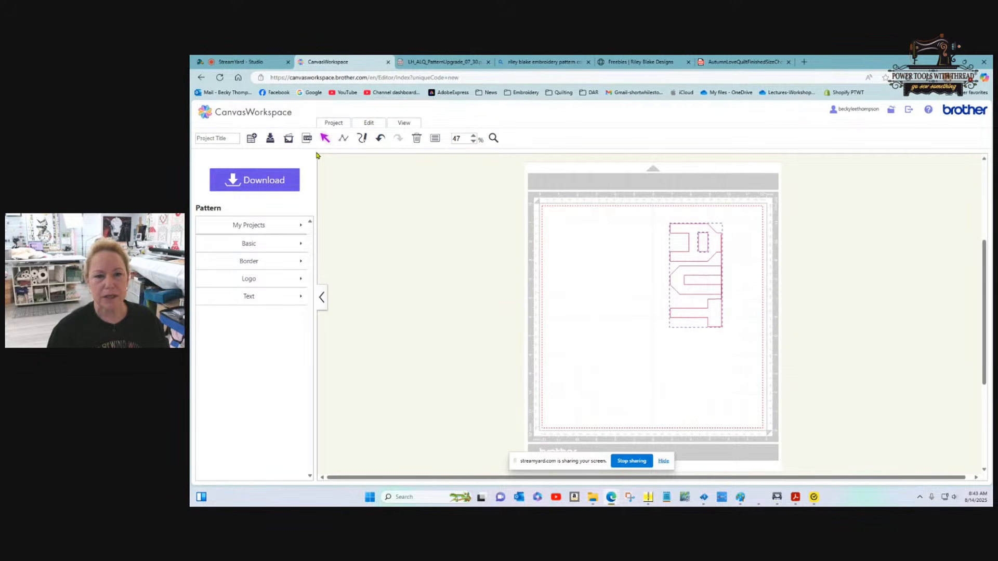
- Import Umn.svg from Downloads into the same project
click(307, 138)
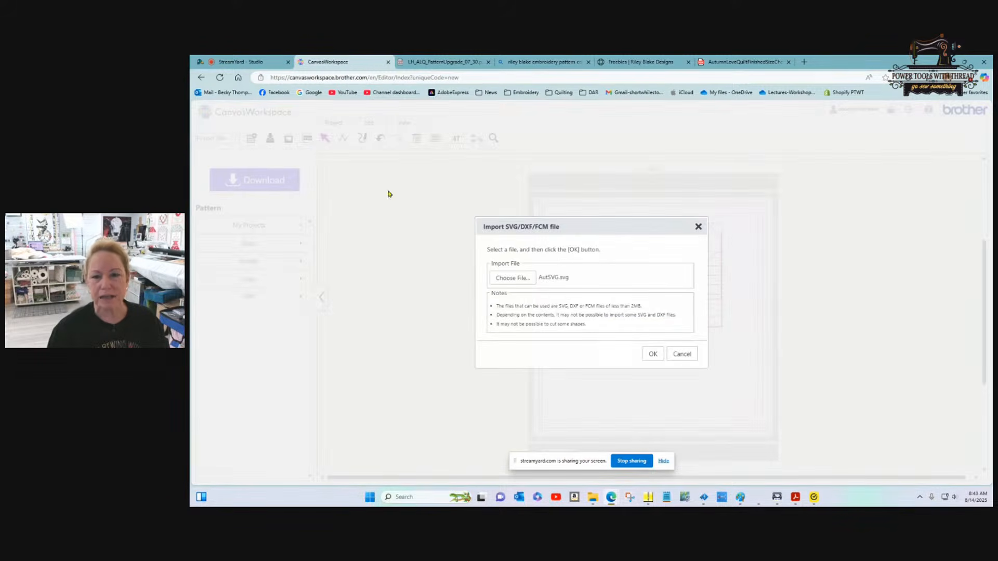
click(510, 278)
click(322, 140)
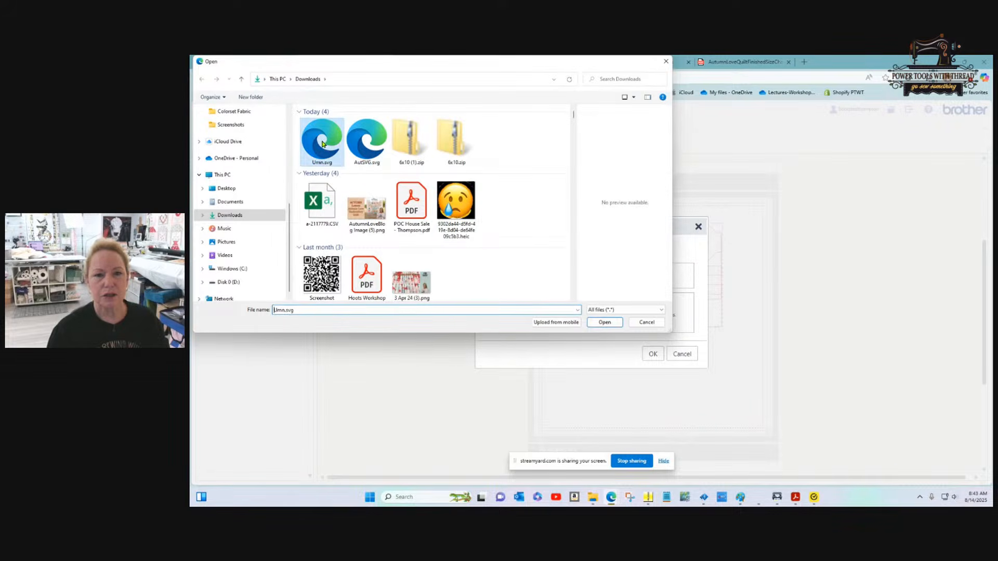
click(605, 323)
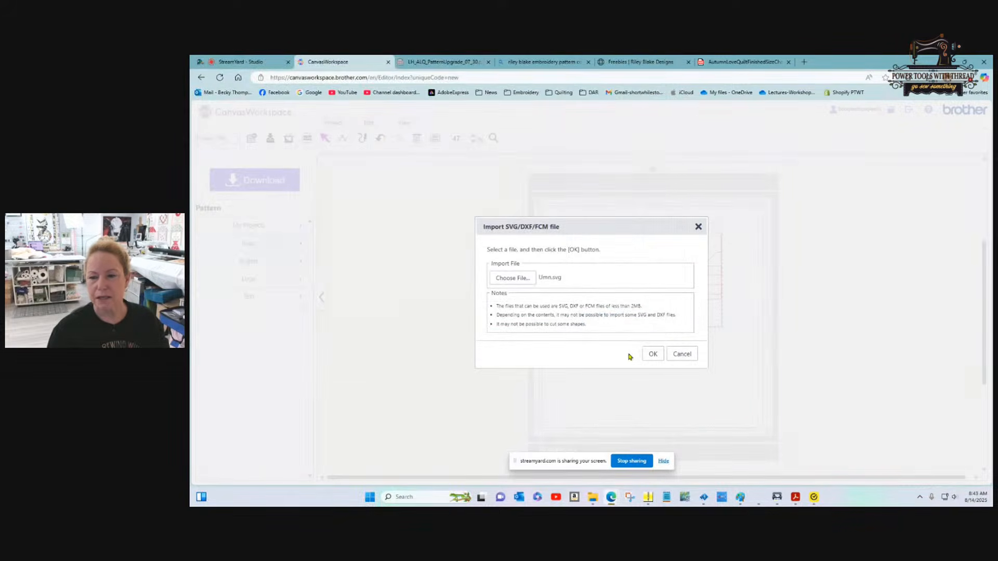
click(653, 354)
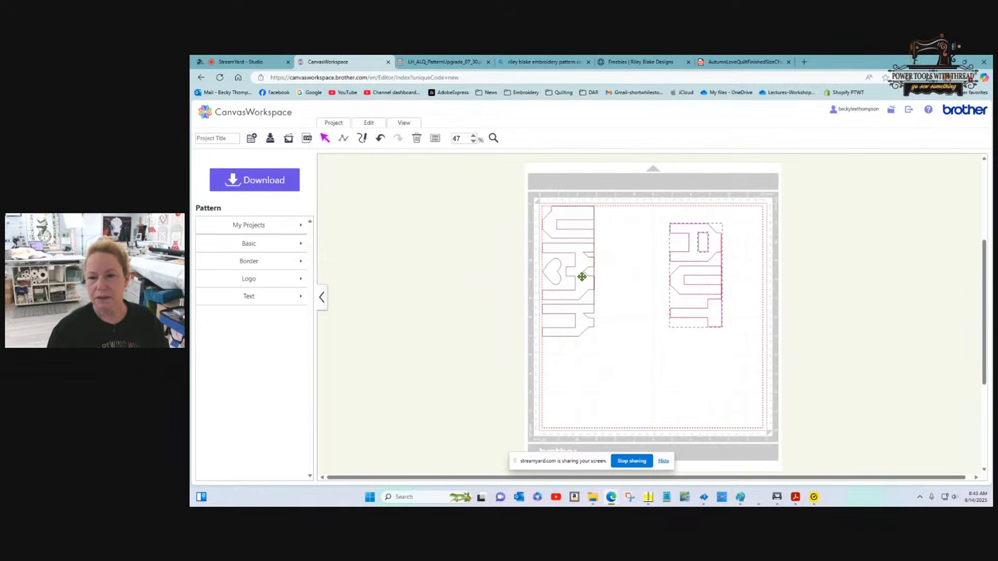
- Place the UMN letters directly left of the AUT letters and the heart near the mat's lower left corner
click(581, 275)
drag(581, 275, 636, 282)
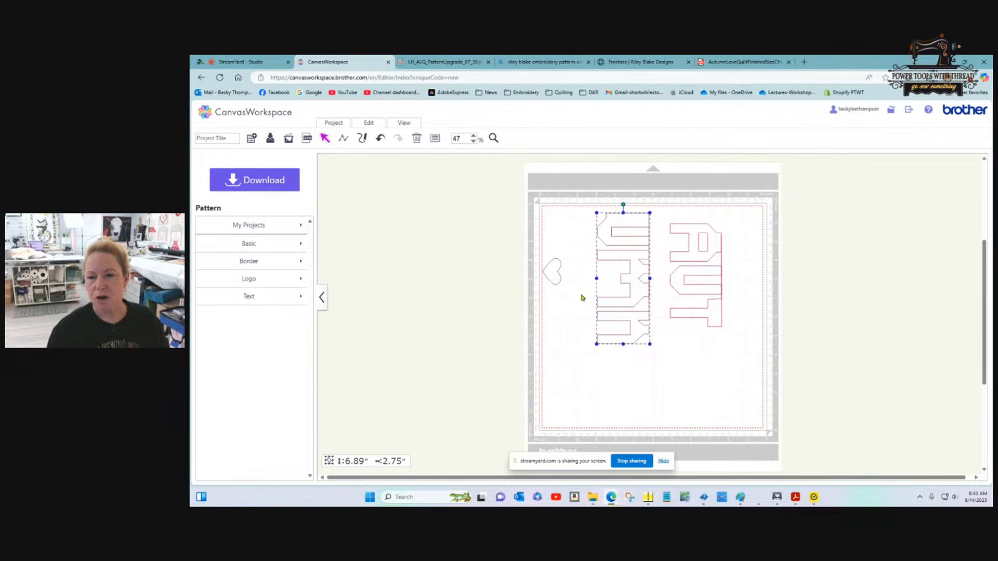
drag(551, 270, 579, 399)
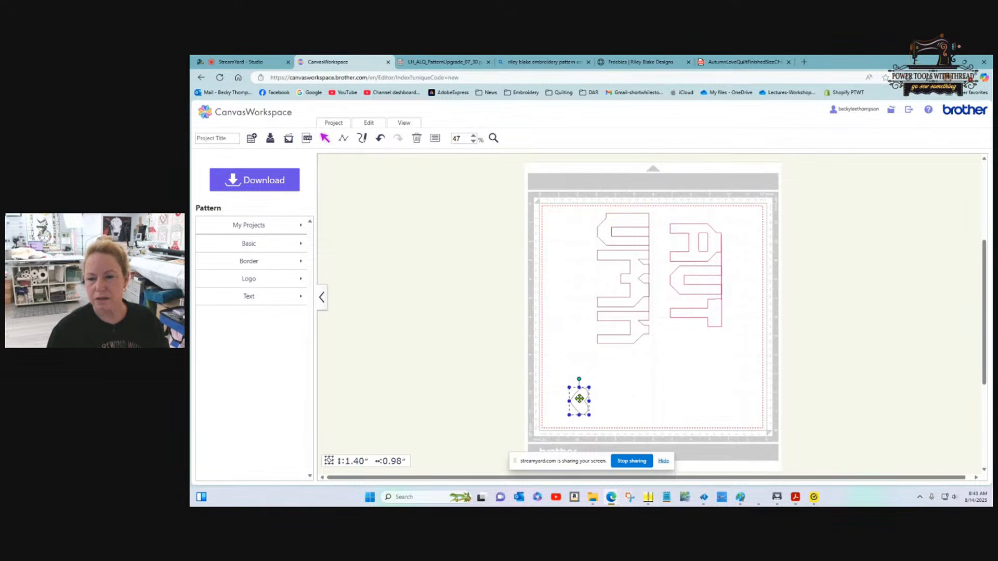
drag(638, 281, 651, 288)
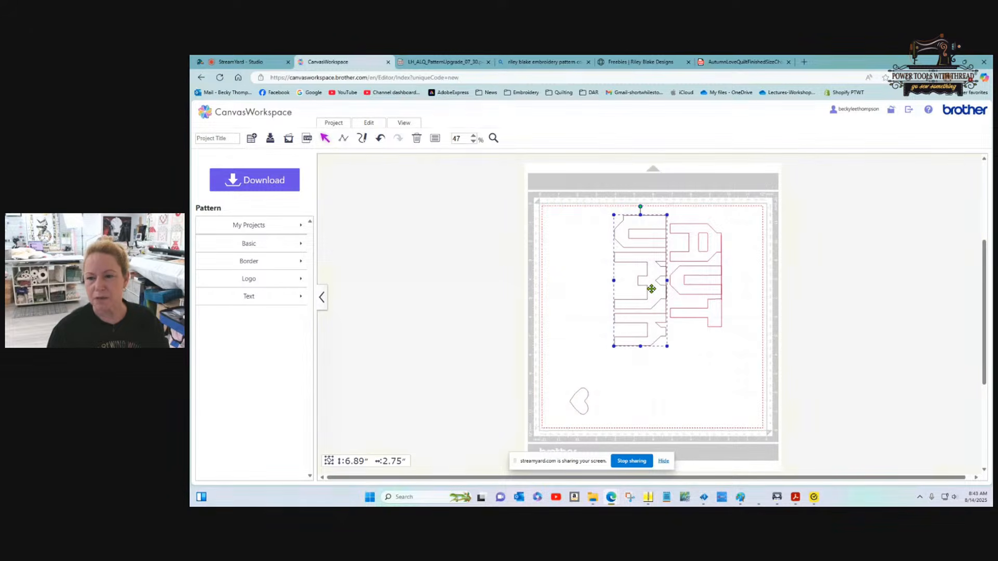
- Group the UMN and AUT letters together, leaving out the heart
click(569, 225)
drag(584, 215, 761, 365)
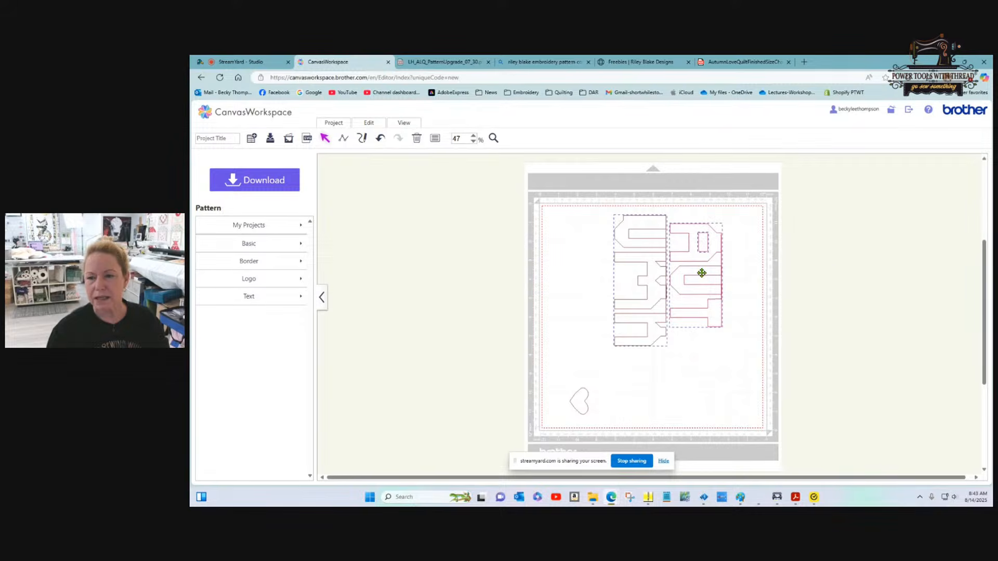
right_click(703, 275)
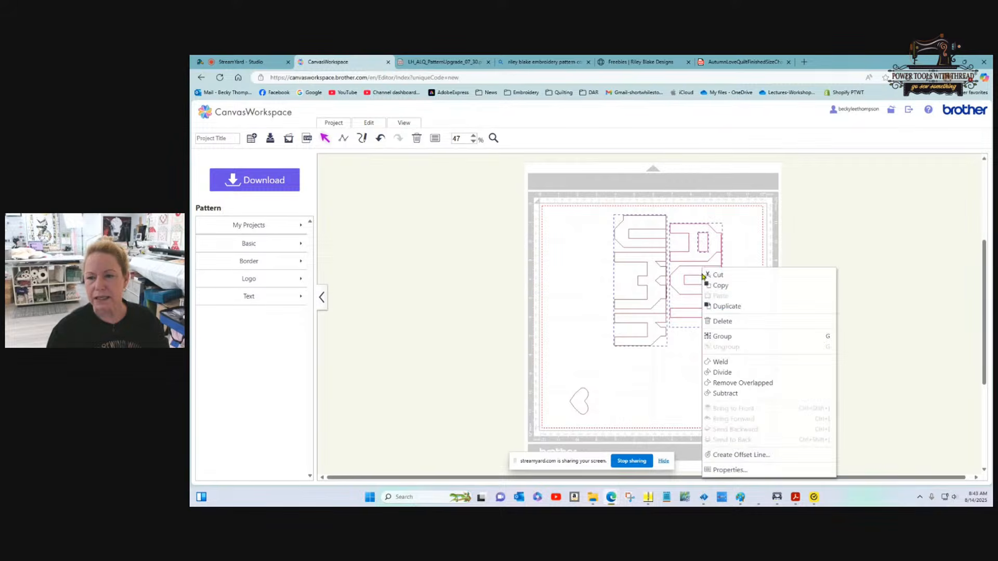
click(734, 339)
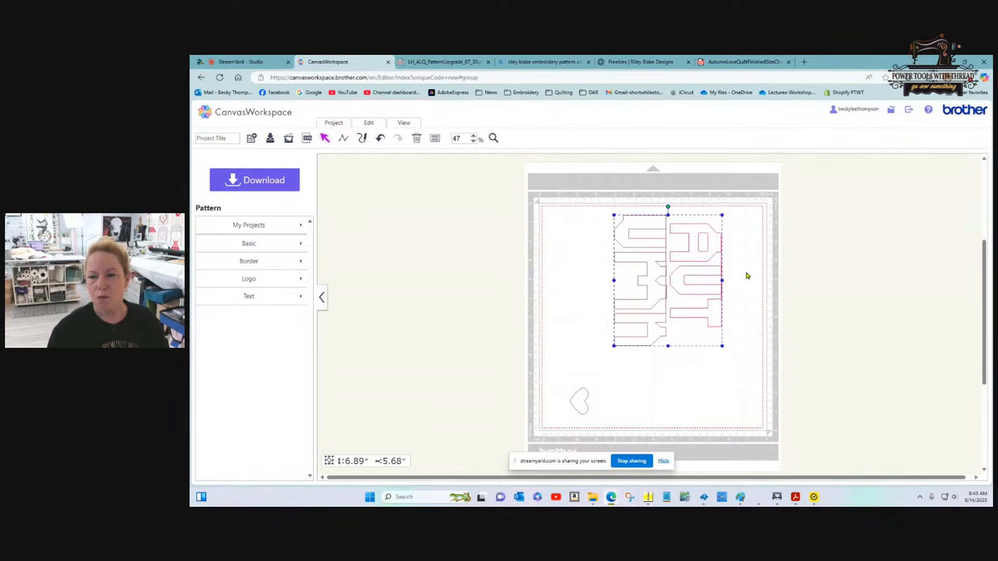
- Move the grouped UMN and AUT letters slightly right and down on the mat, leaving the heart in place, and deselect them
drag(695, 288, 714, 299)
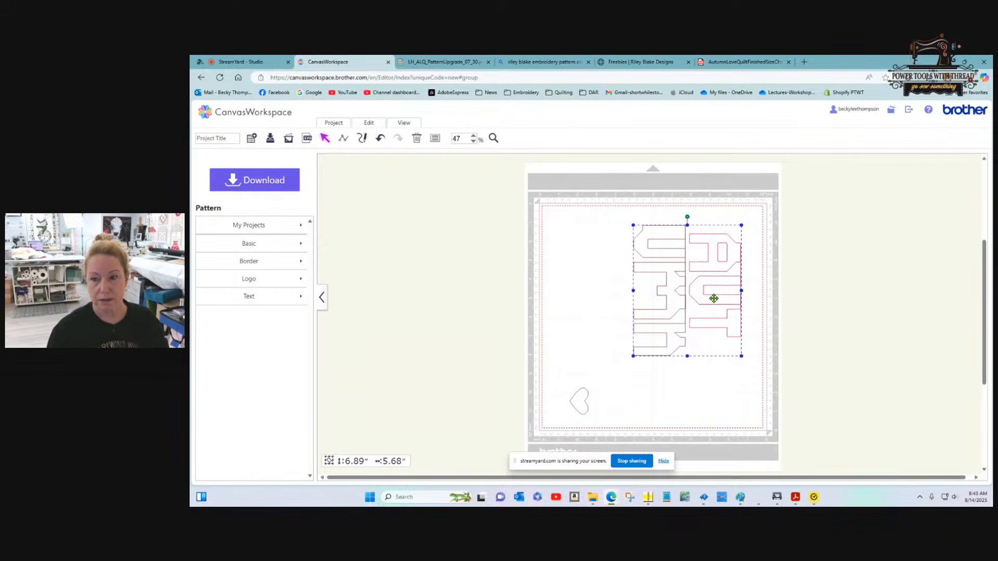
click(608, 215)
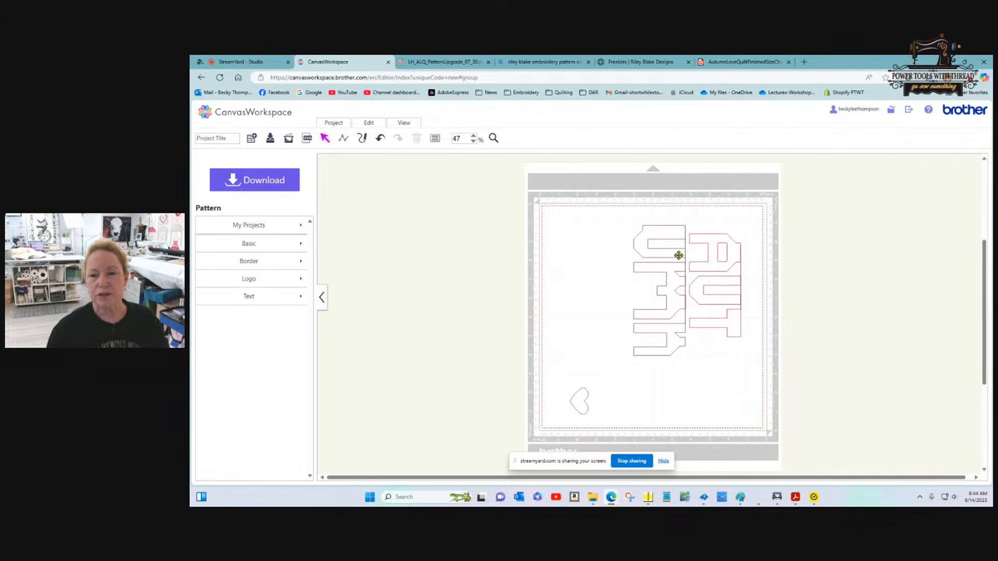
- Title the project AutumnSVG-Emb and save it
click(225, 138)
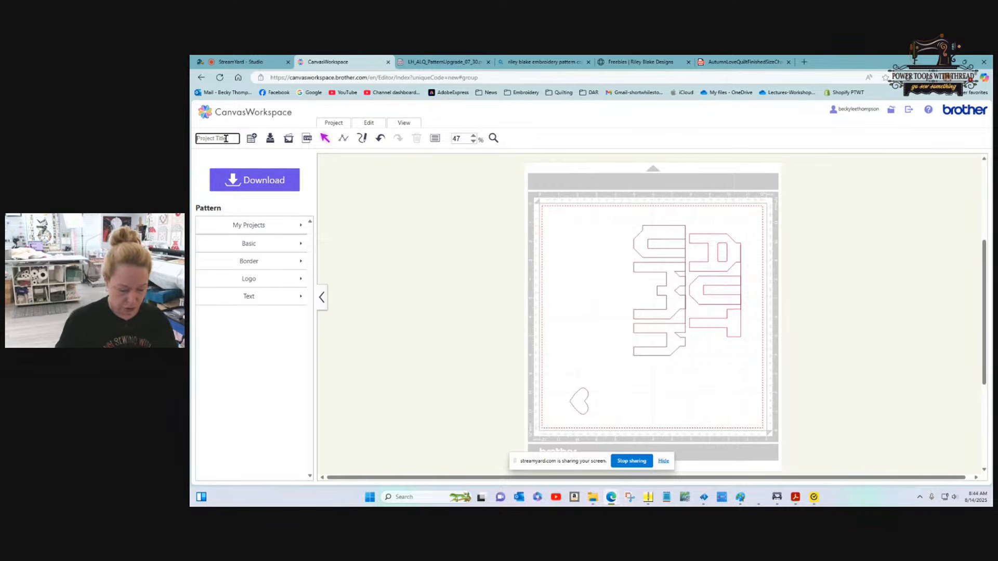
text(A)
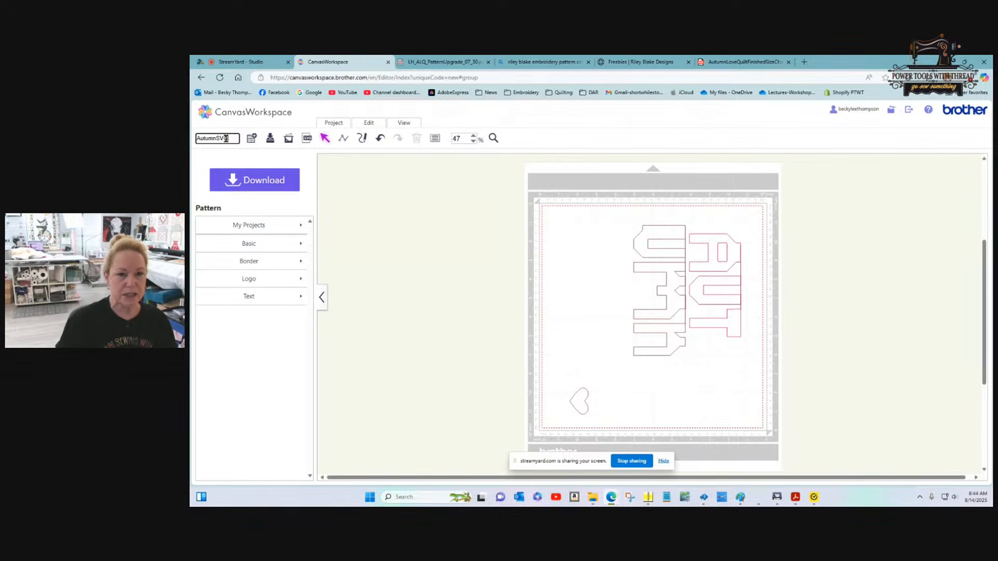
text(utumnSVG-Emb)
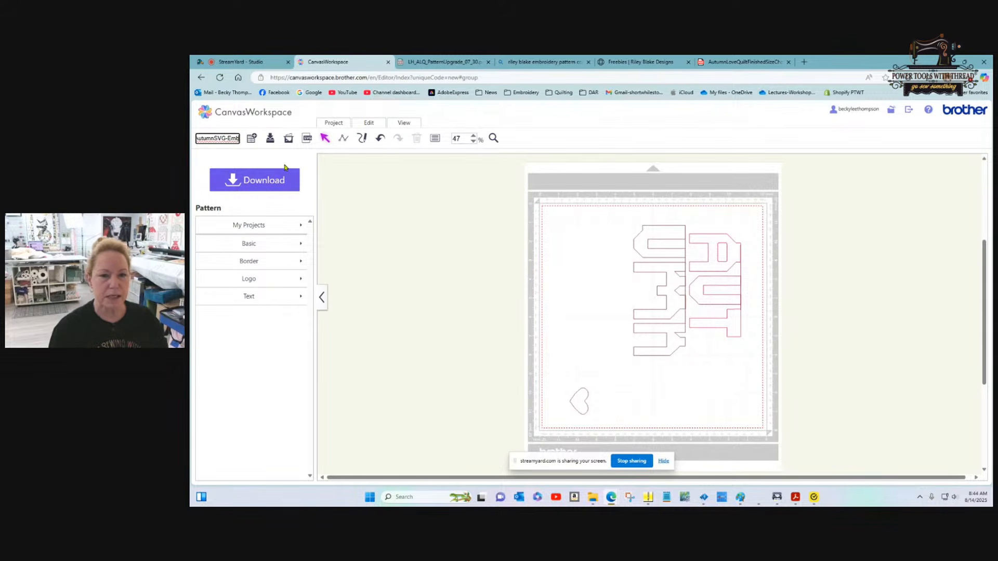
click(271, 140)
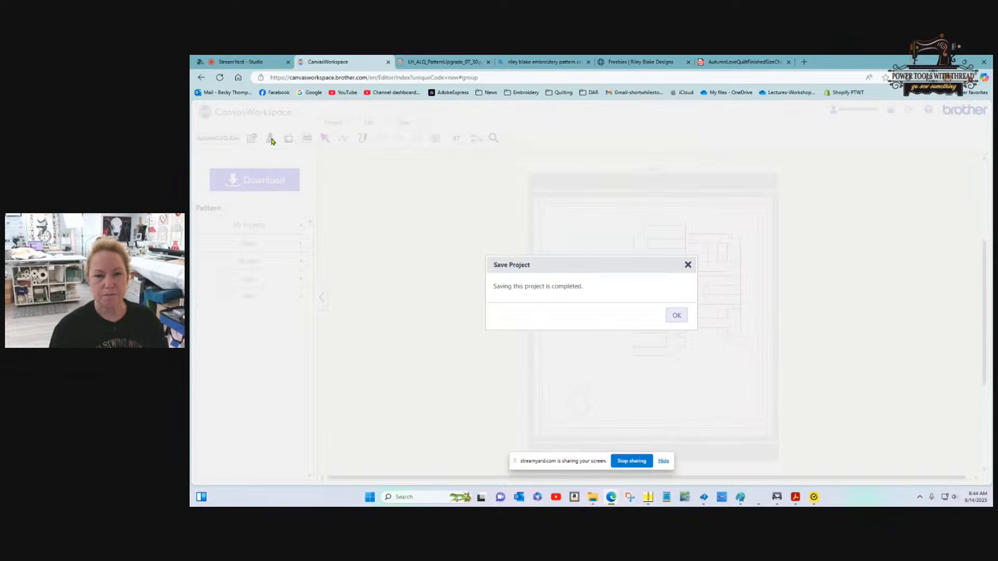
click(676, 315)
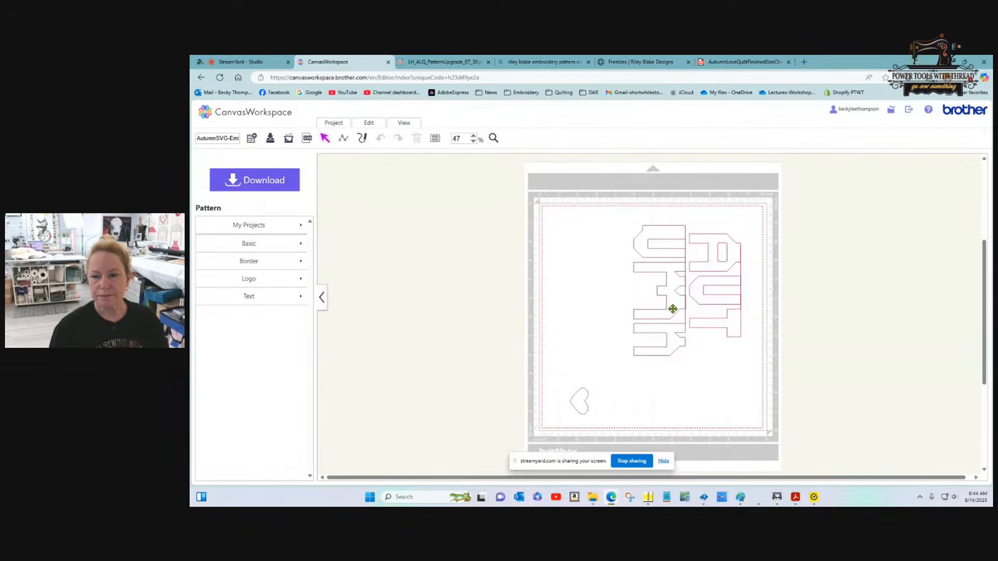
- Send the AutumnSVG-Emb cutting data to the cutting machine using ScanNCut Transfer and dismiss the transfer dialog
click(261, 181)
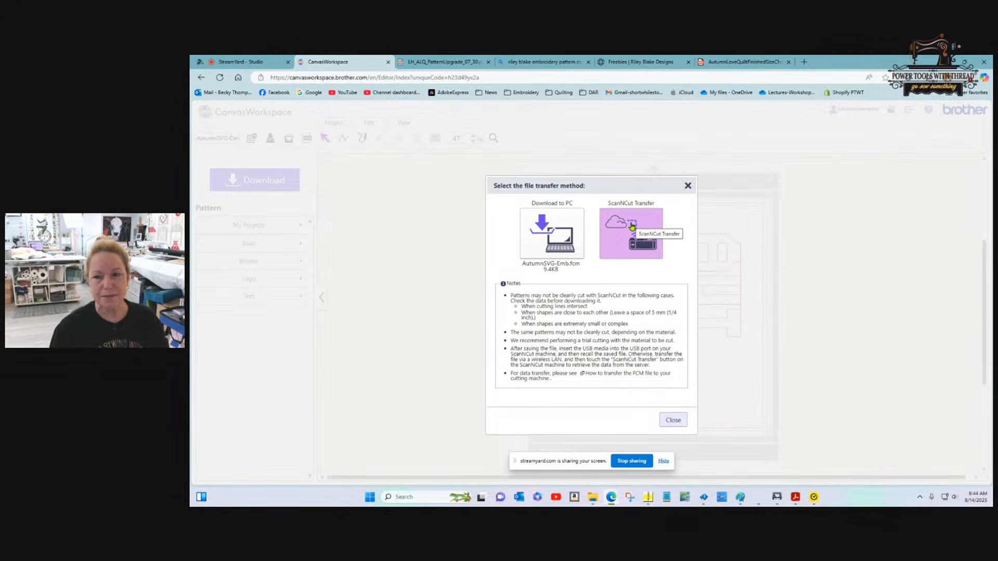
click(629, 224)
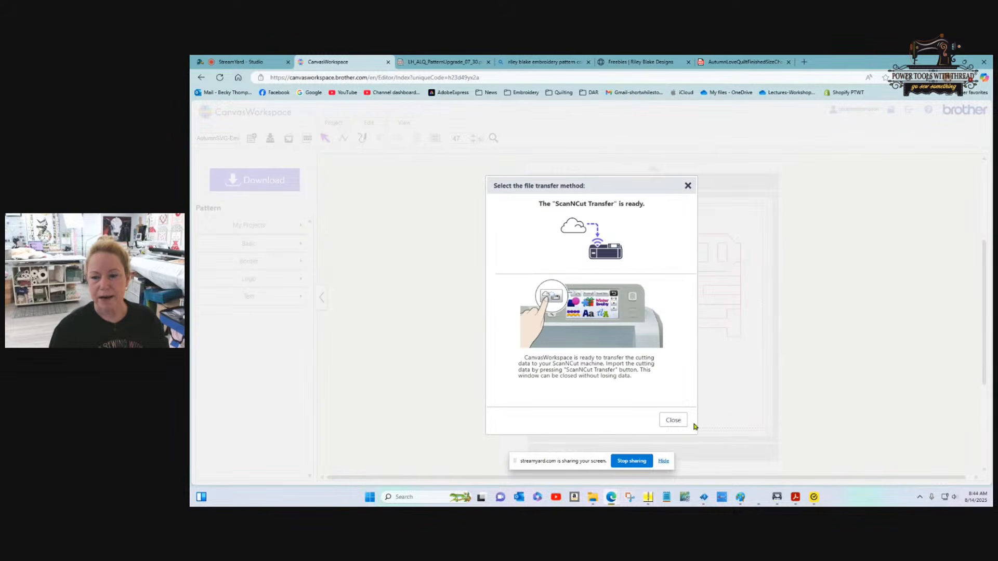
click(677, 421)
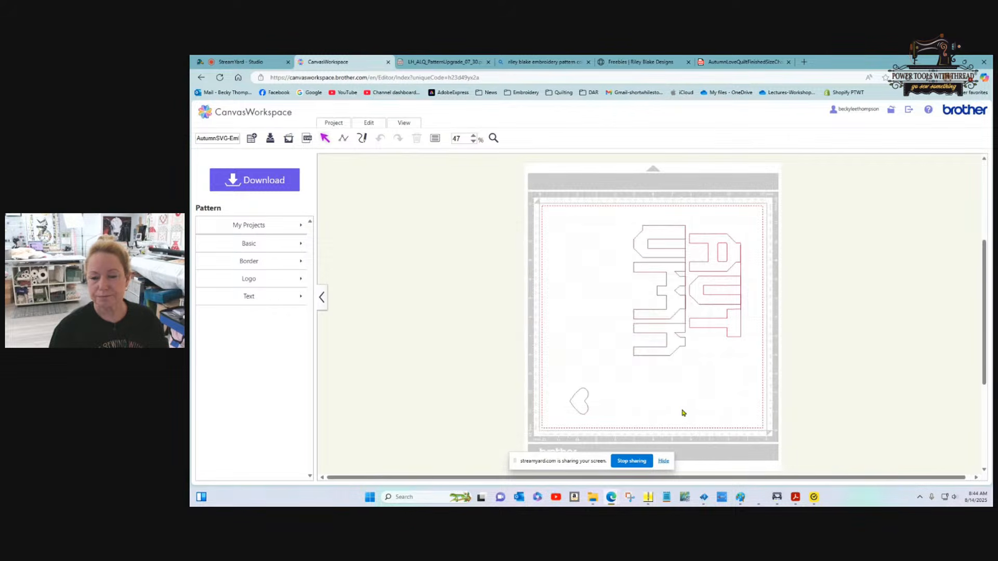
click(632, 462)
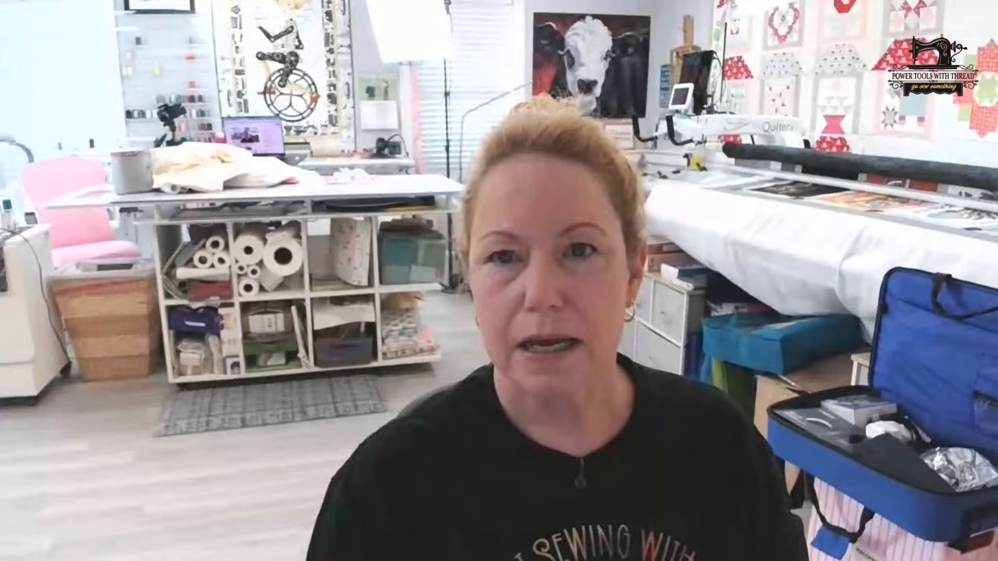